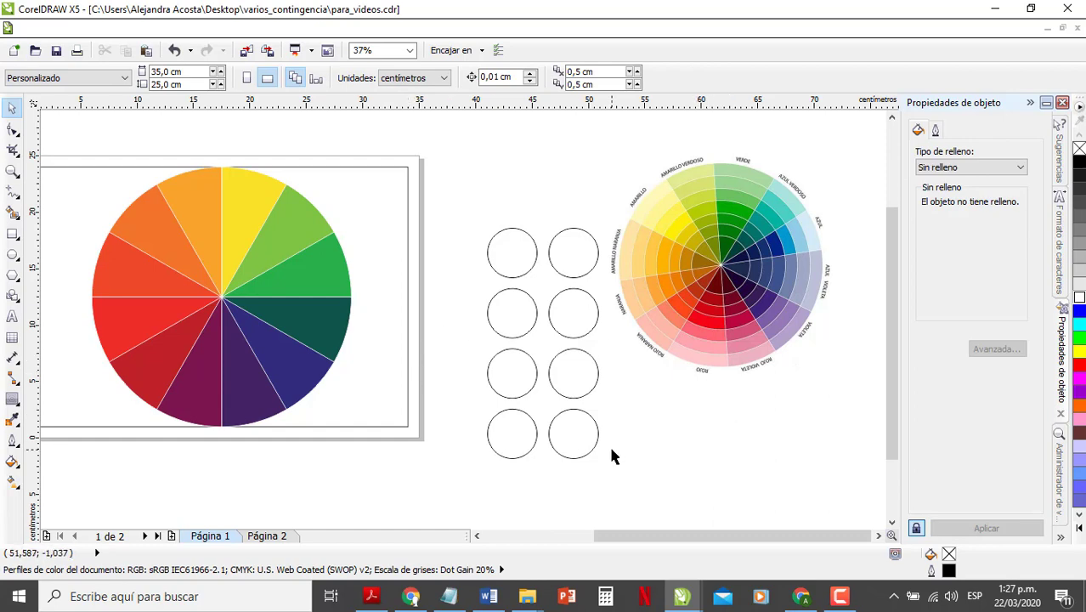
- Fill the two circles in the top row with the yellow #FAE129 and the purple #7B164E sampled from the twelve-slice colour wheel
left_click(13, 421)
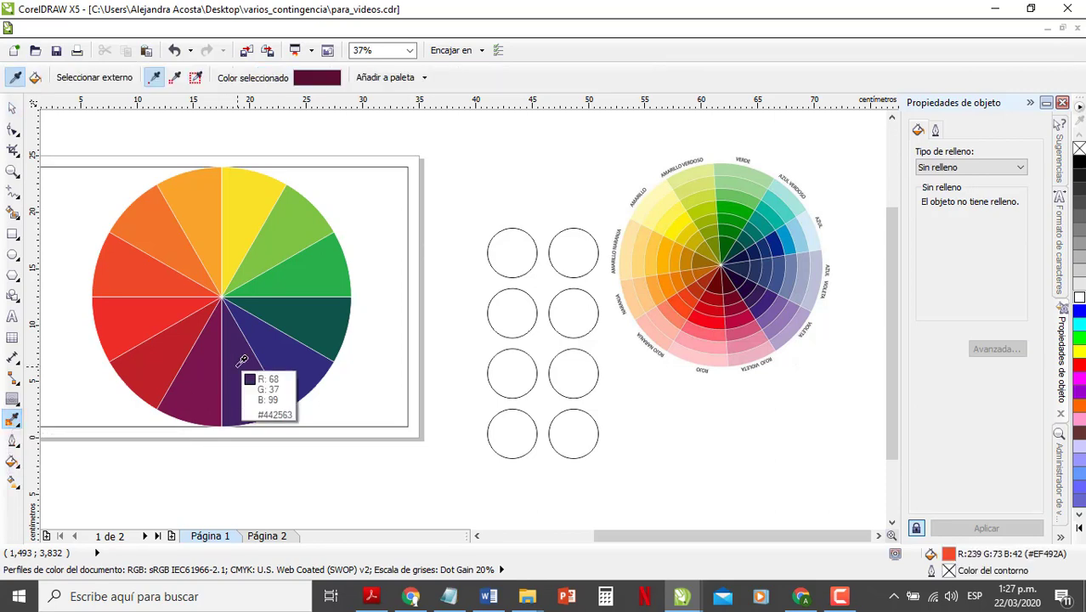
left_click(243, 221)
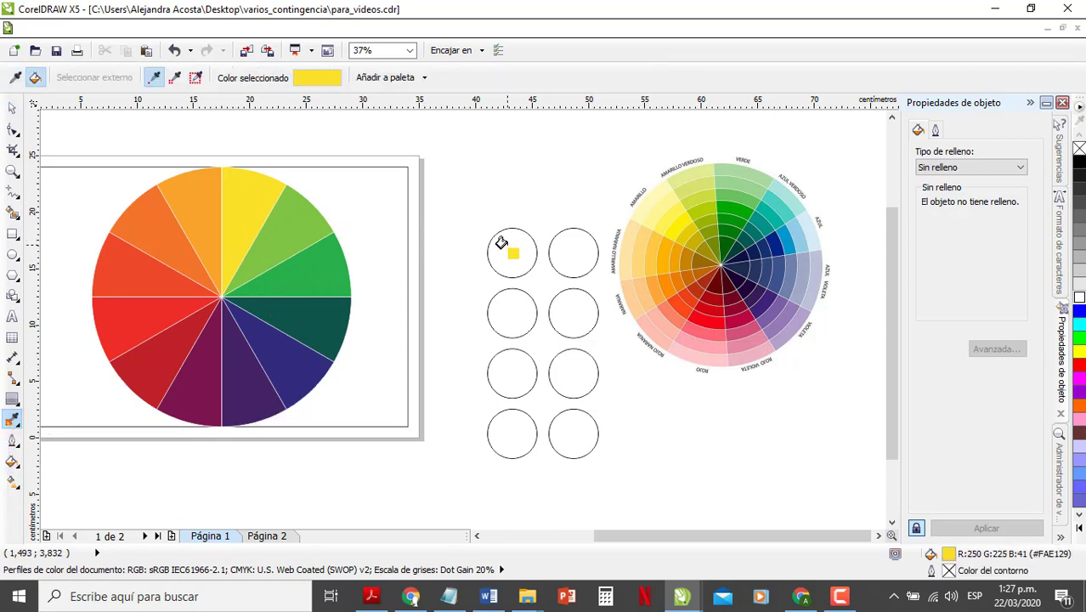
left_click(501, 245)
left_click(12, 108)
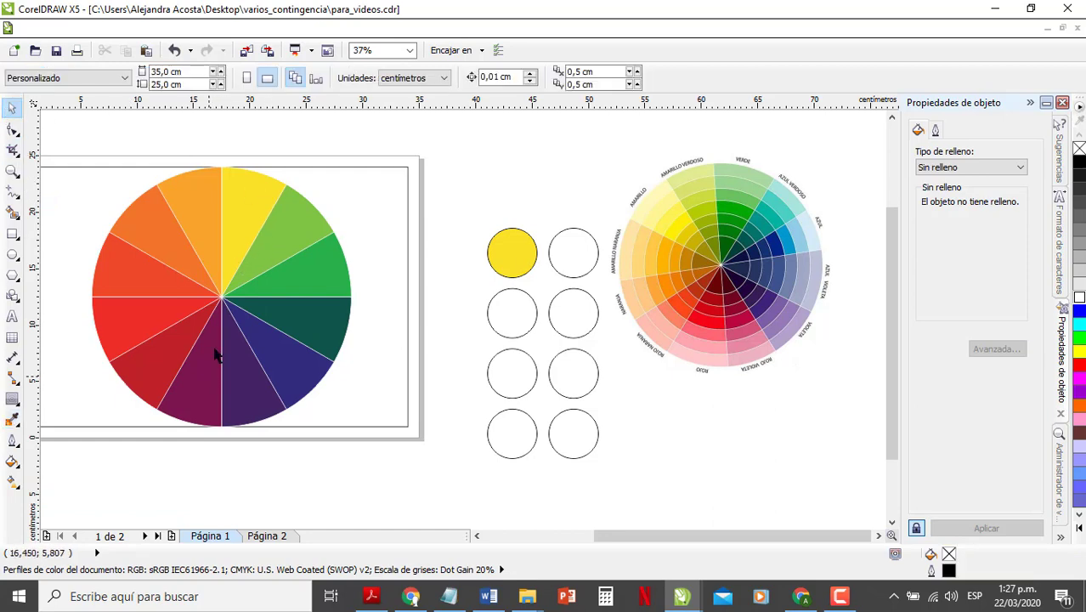
left_click(12, 419)
left_click(195, 375)
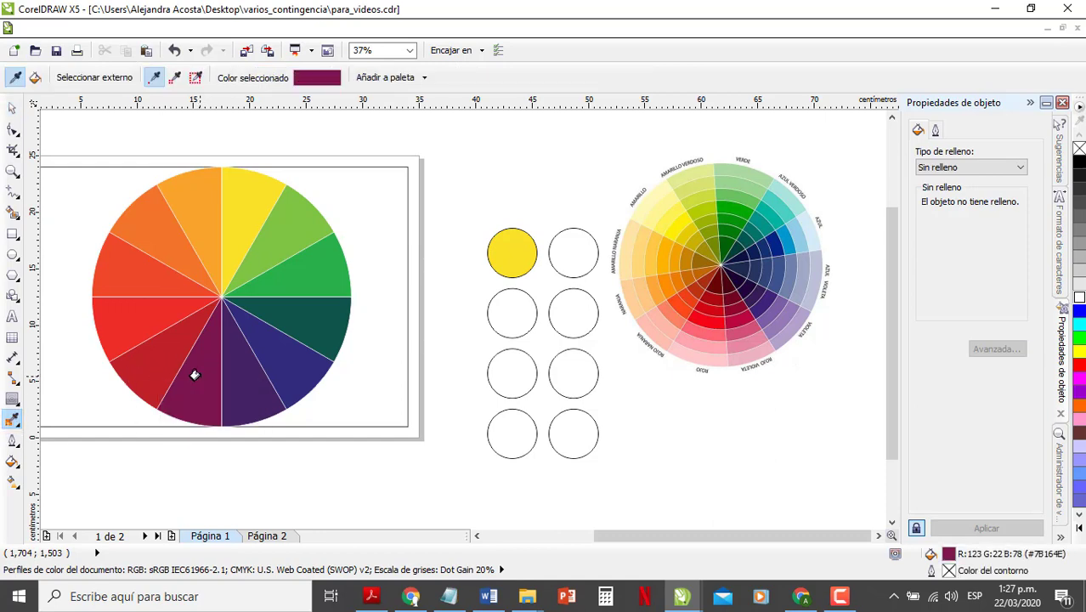
left_click(574, 253)
left_click(12, 108)
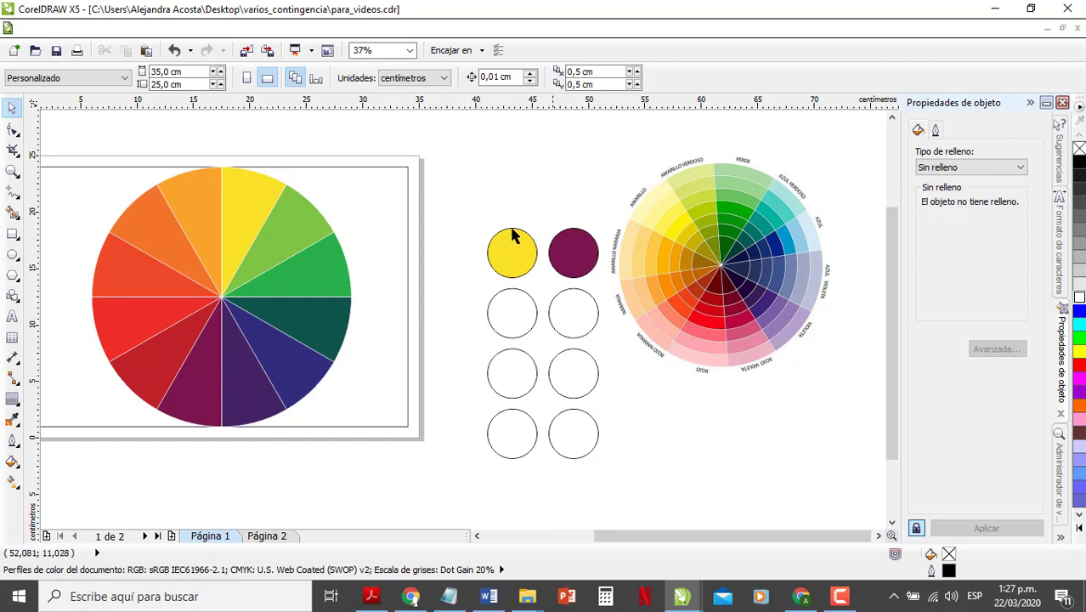
- Fill the remaining three circles of the yellow column with #FDF68B, #FFEE57 and #C88503, in descending order, sampled from the detailed colour wheel
left_click(12, 419)
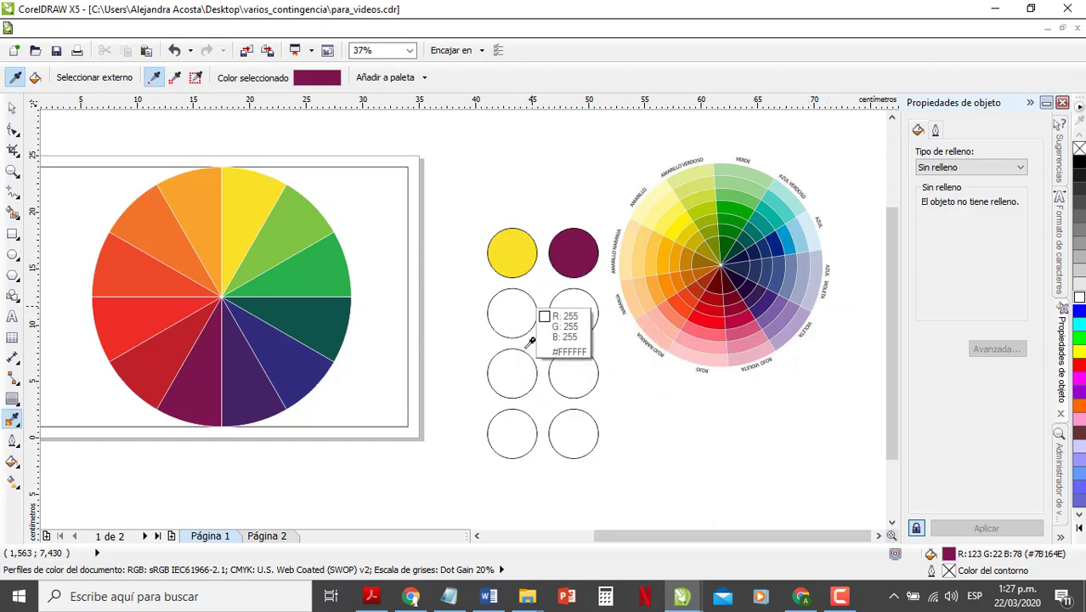
left_click(674, 212)
left_click(508, 315)
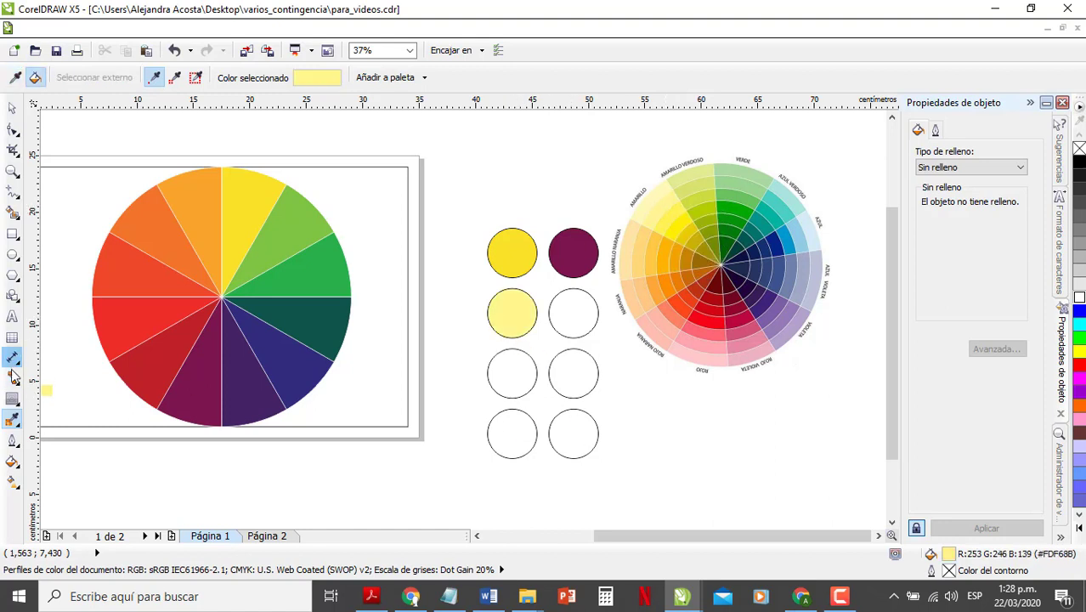
left_click(12, 418)
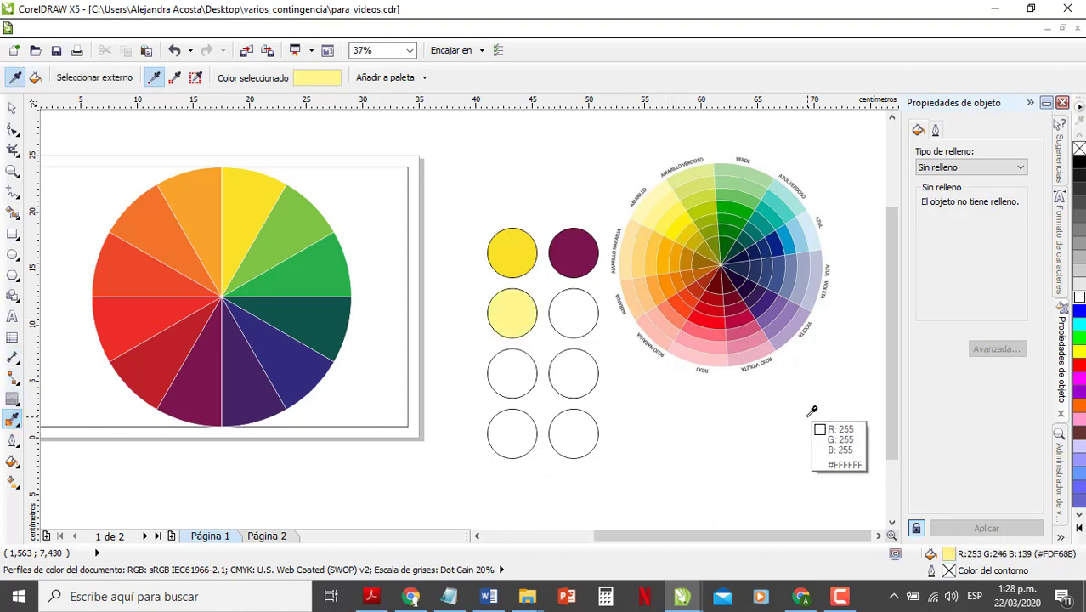
left_click(677, 216)
left_click(495, 360)
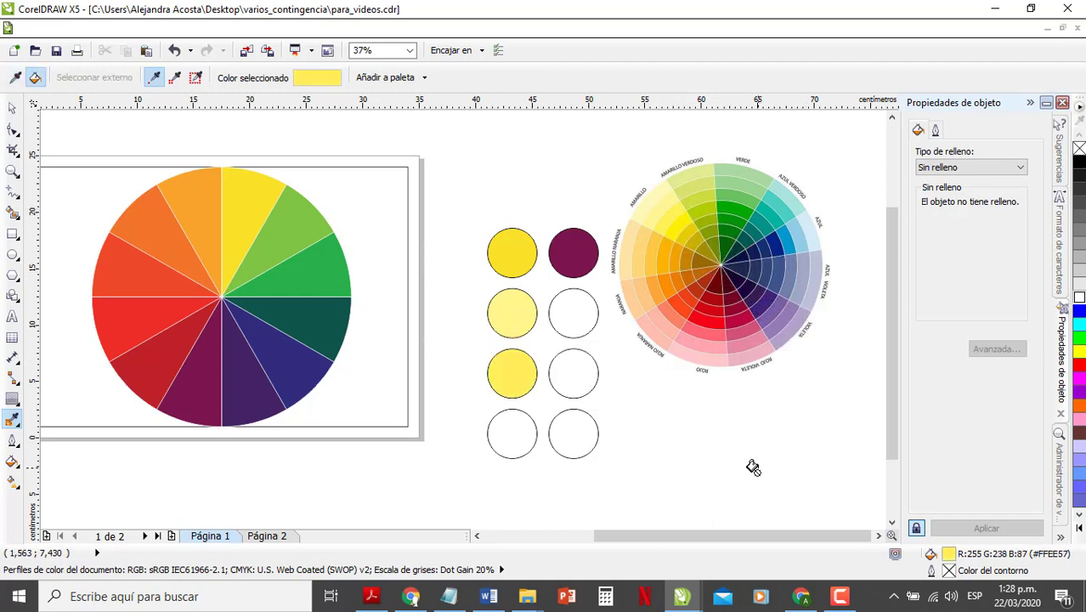
left_click(12, 419)
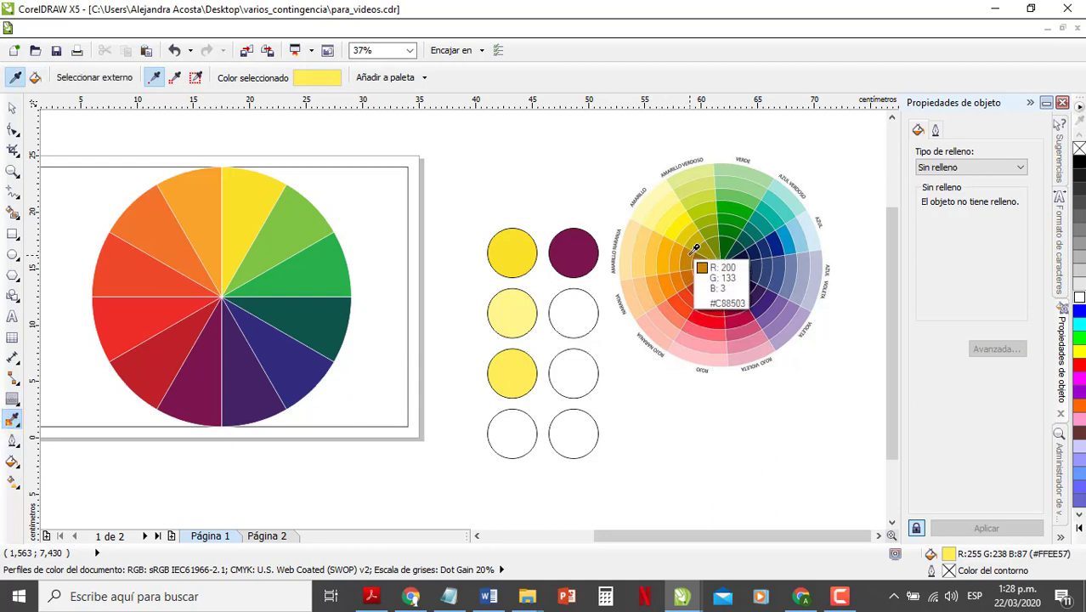
left_click(694, 250)
left_click(520, 429)
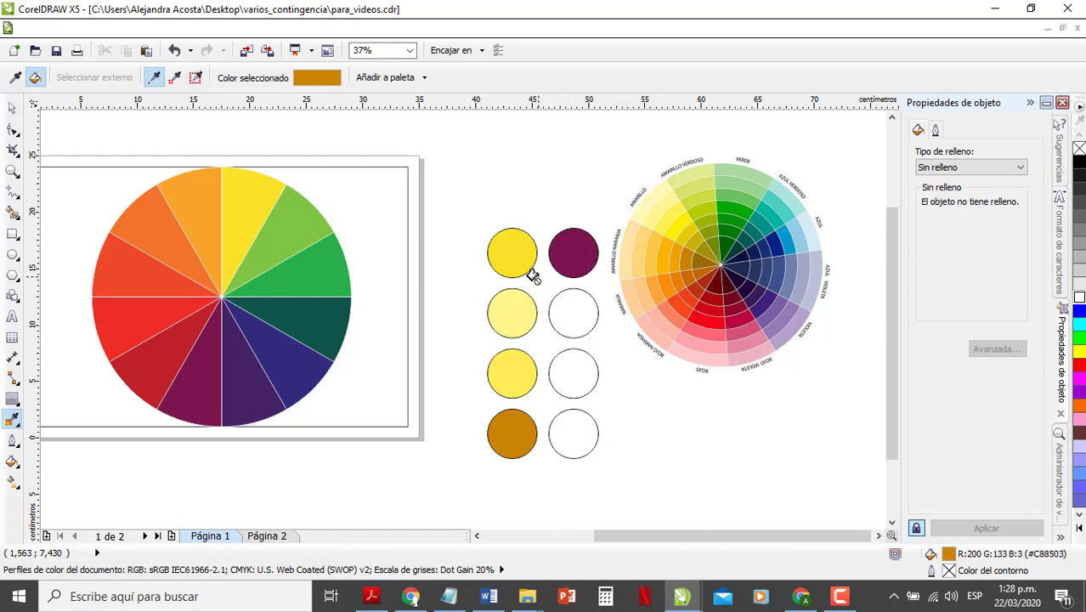
- Fill the three empty circles below the purple one with the same purple #7B164E sampled from the twelve-slice wheel
left_click(12, 417)
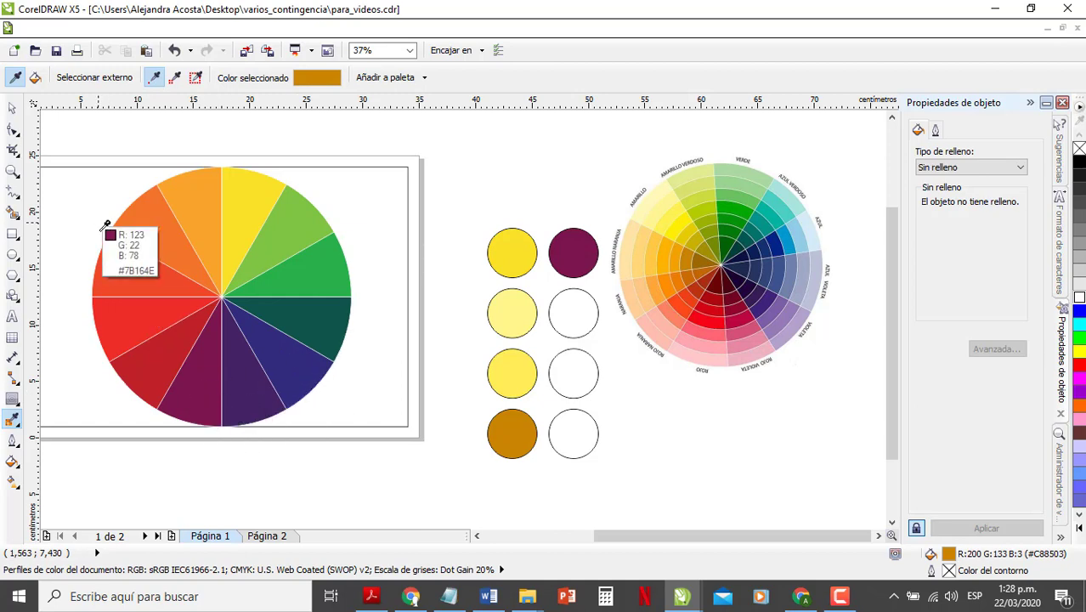
left_click(199, 399)
left_click(566, 312)
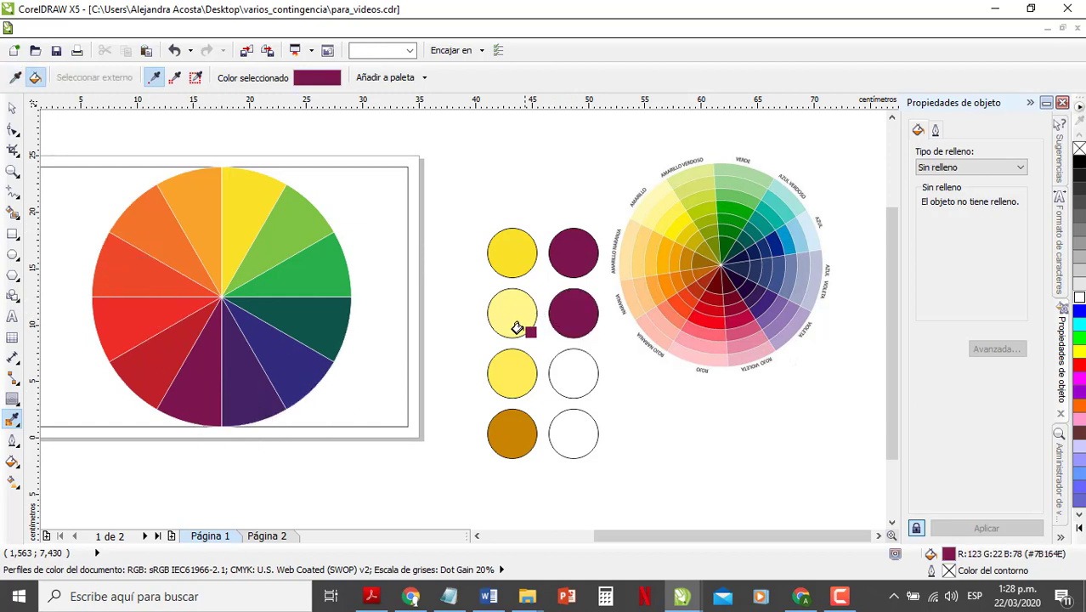
left_click(554, 373)
left_click(574, 436)
key("space")
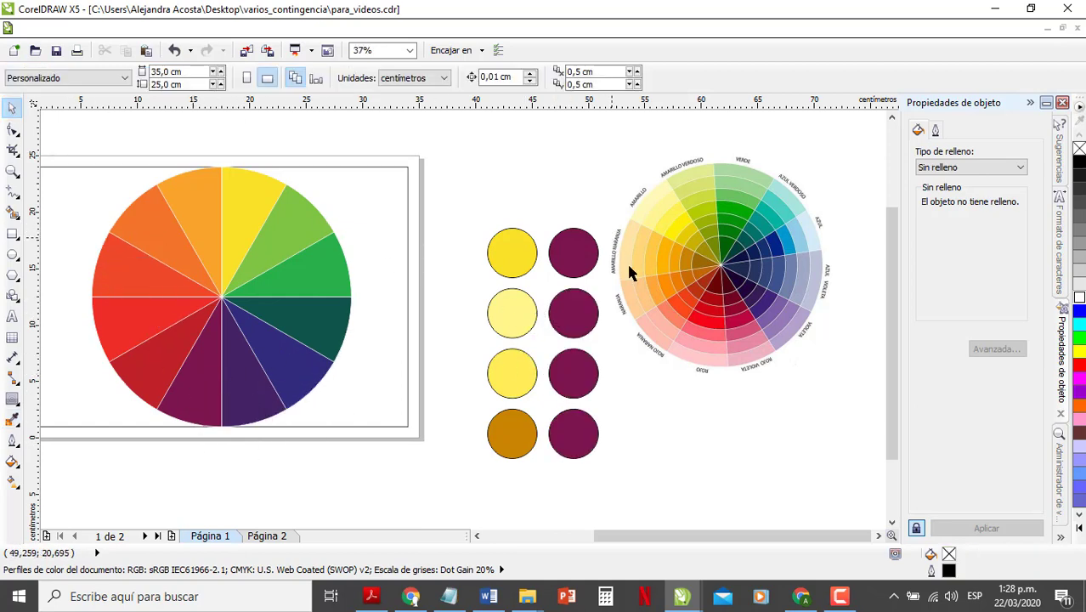
- Change the uniform fill of the second circle in the purple column to light pink #F5A6D2
left_click(581, 312)
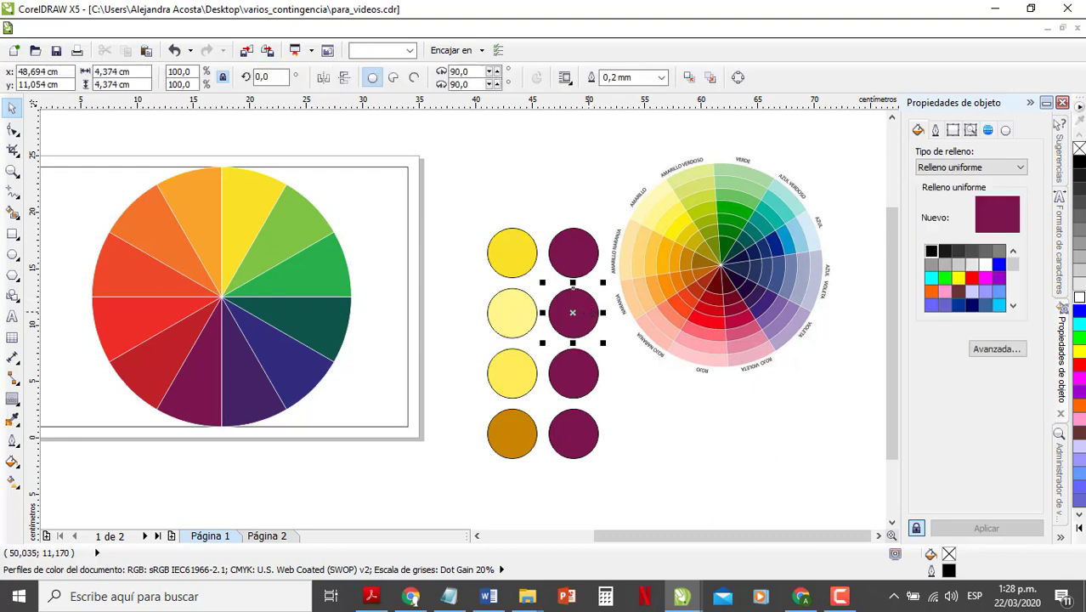
left_click(1000, 349)
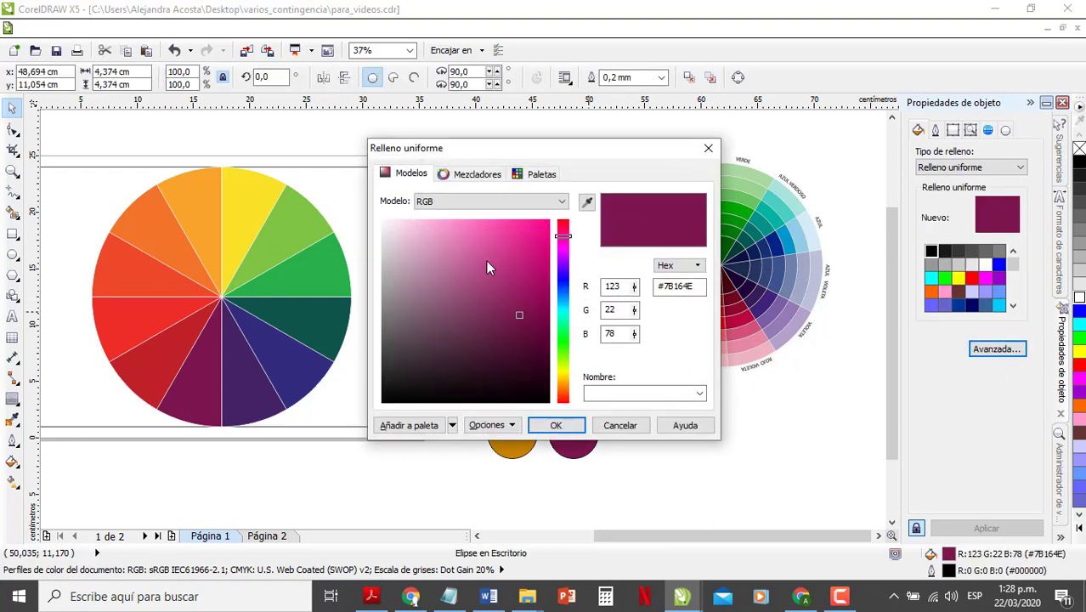
left_click(435, 227)
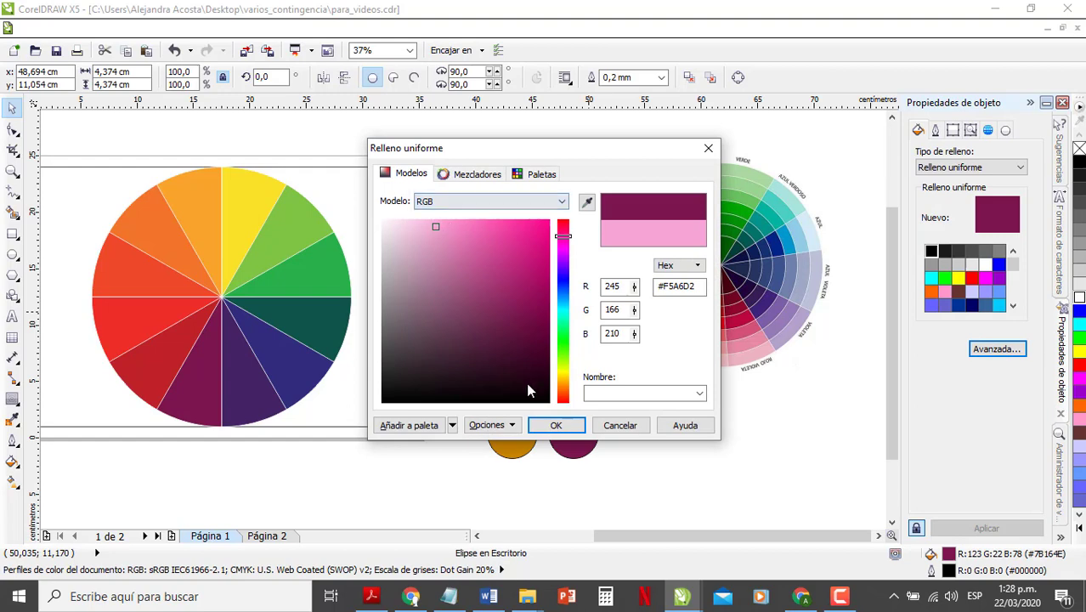
left_click(556, 425)
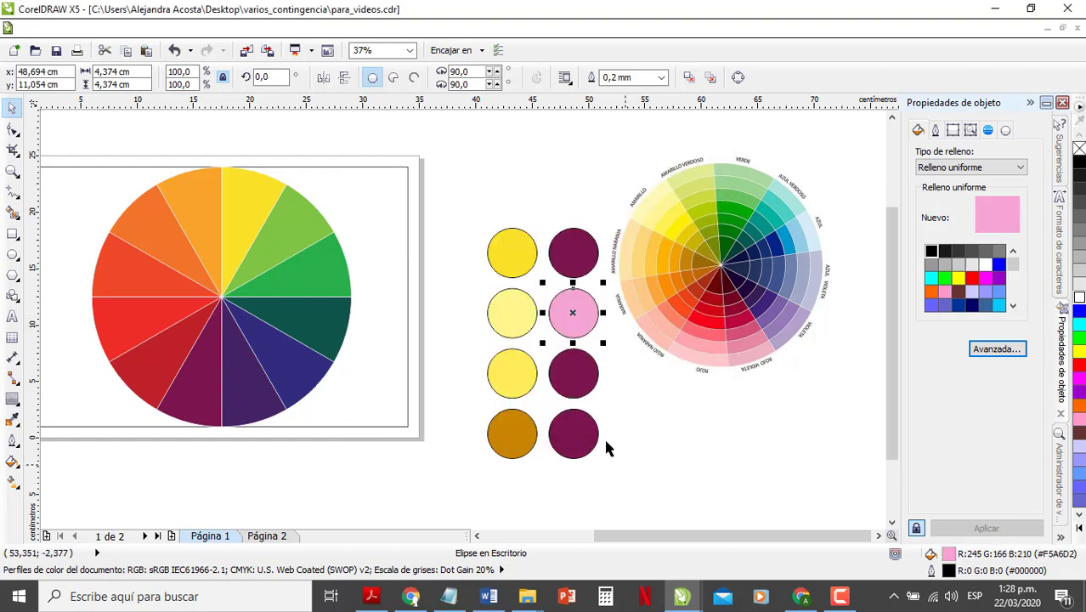
- Change the uniform fill of the third circle in the purple column to dark purple #4F1A37
left_click(573, 373)
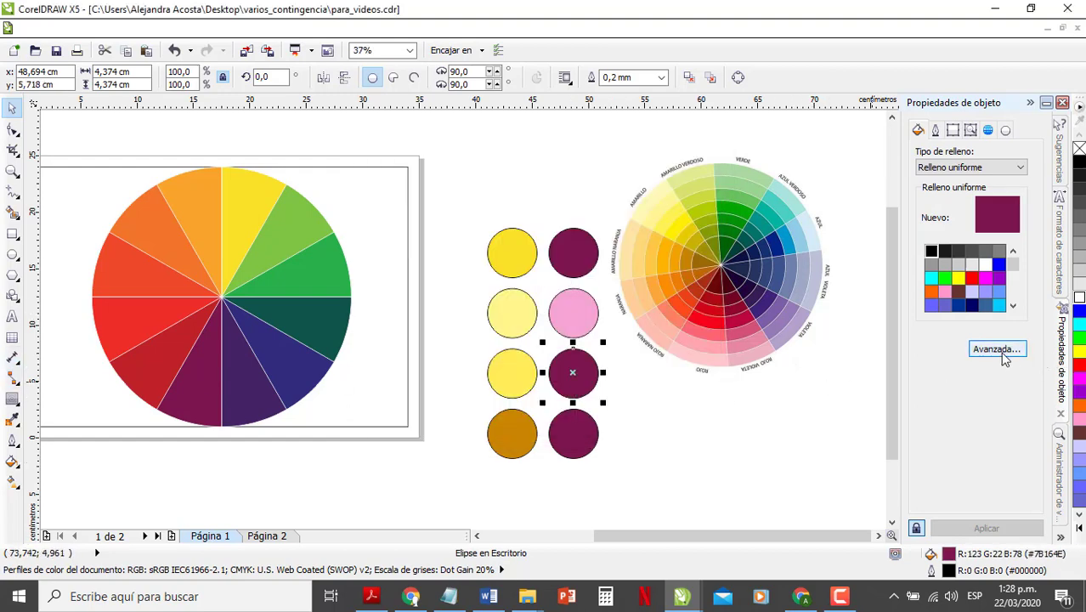
key("shift+F11")
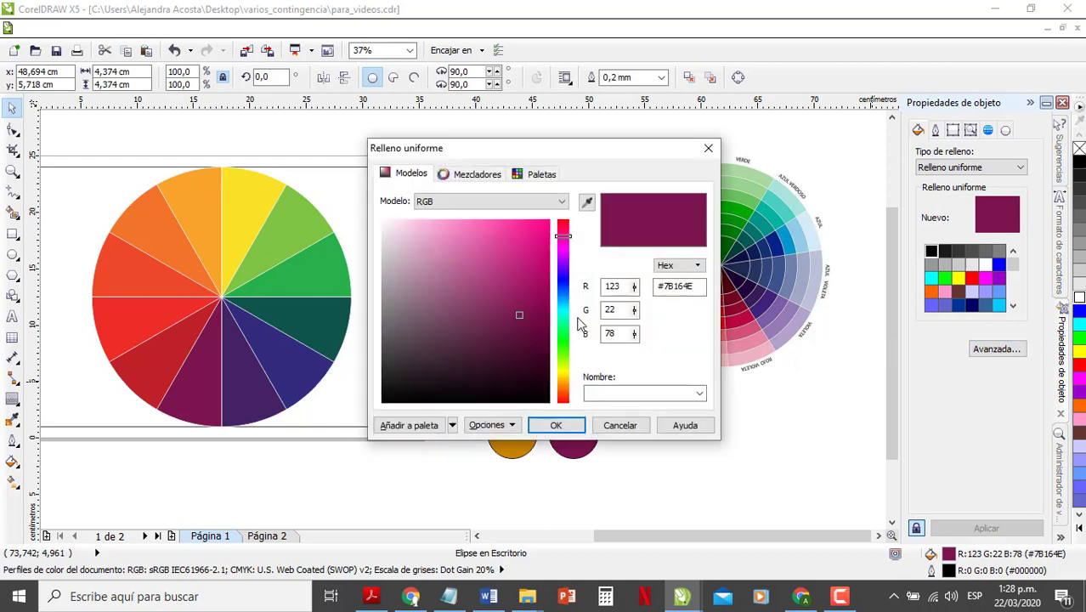
left_click(521, 332)
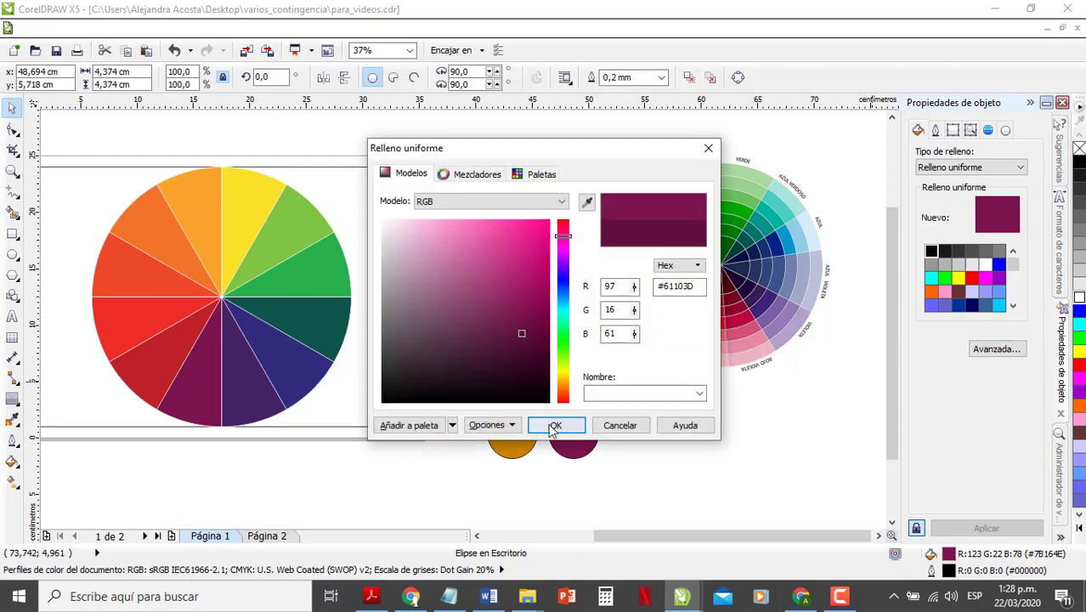
left_click(500, 363)
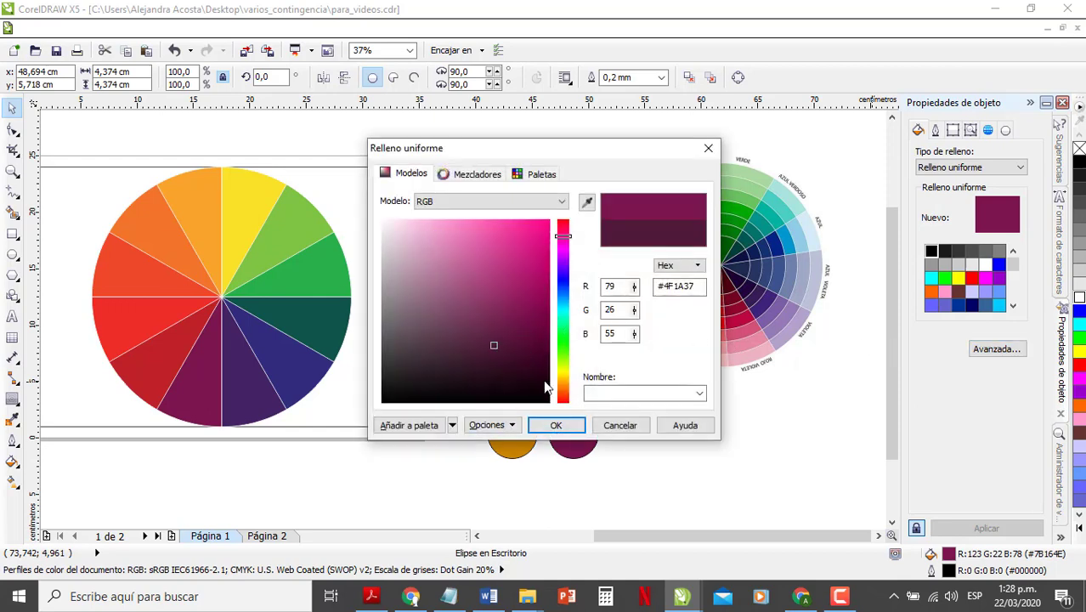
left_click(561, 425)
- Change the uniform fill of the fourth circle in the purple column to near-black purple #2B0B1D and deselect it
left_click(585, 449)
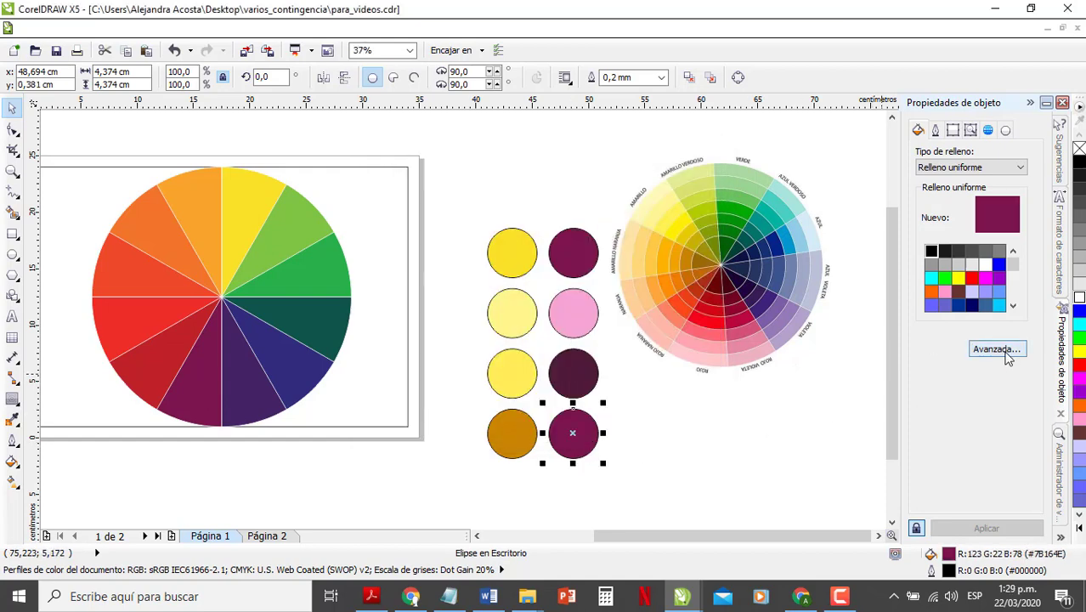
left_click(1003, 349)
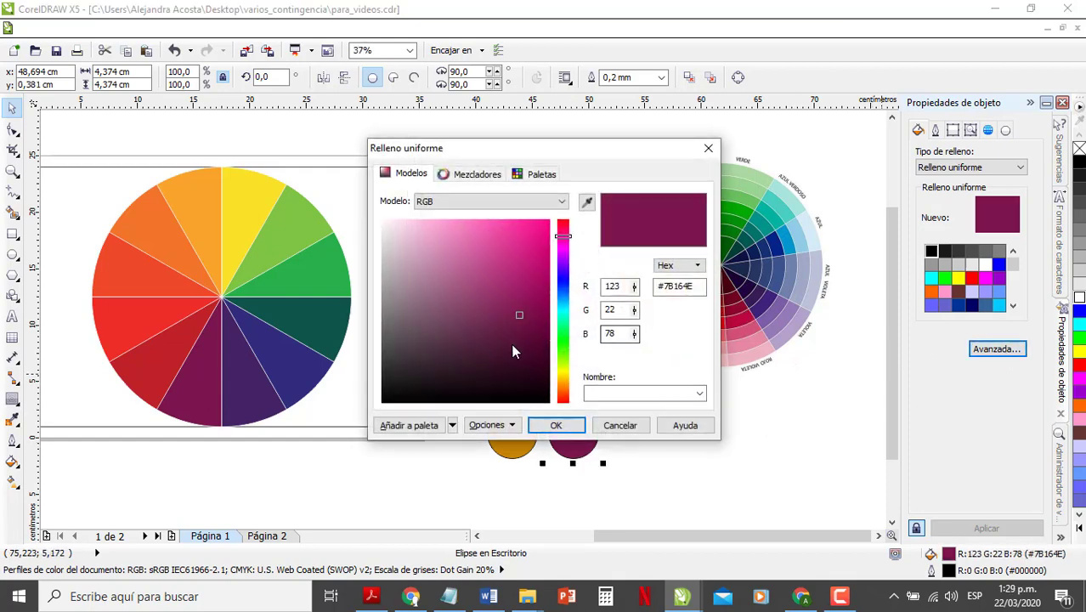
left_click(507, 373)
left_click(556, 425)
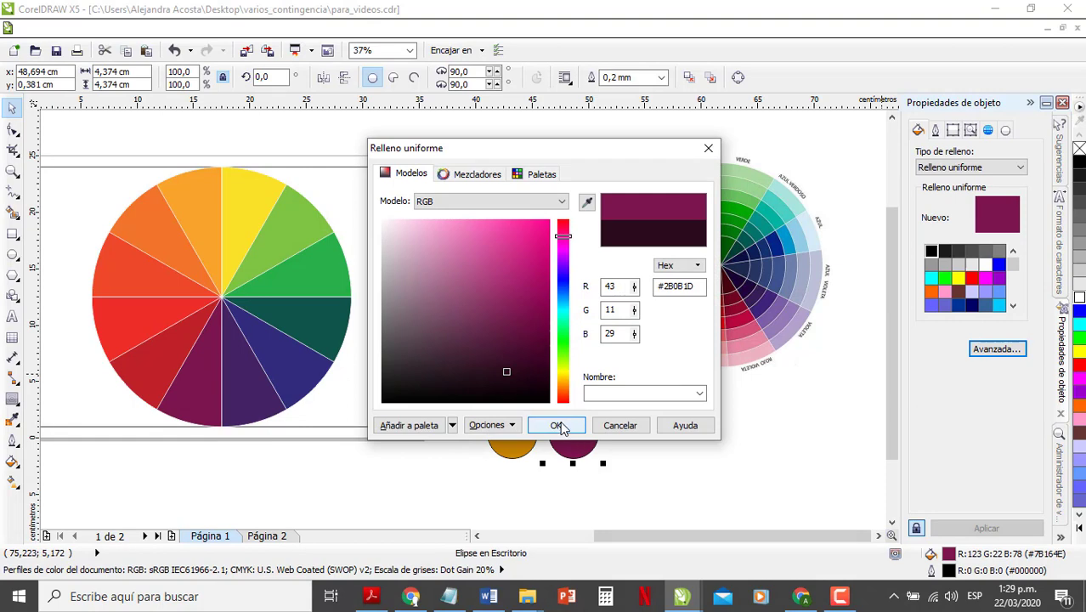
left_click(751, 452)
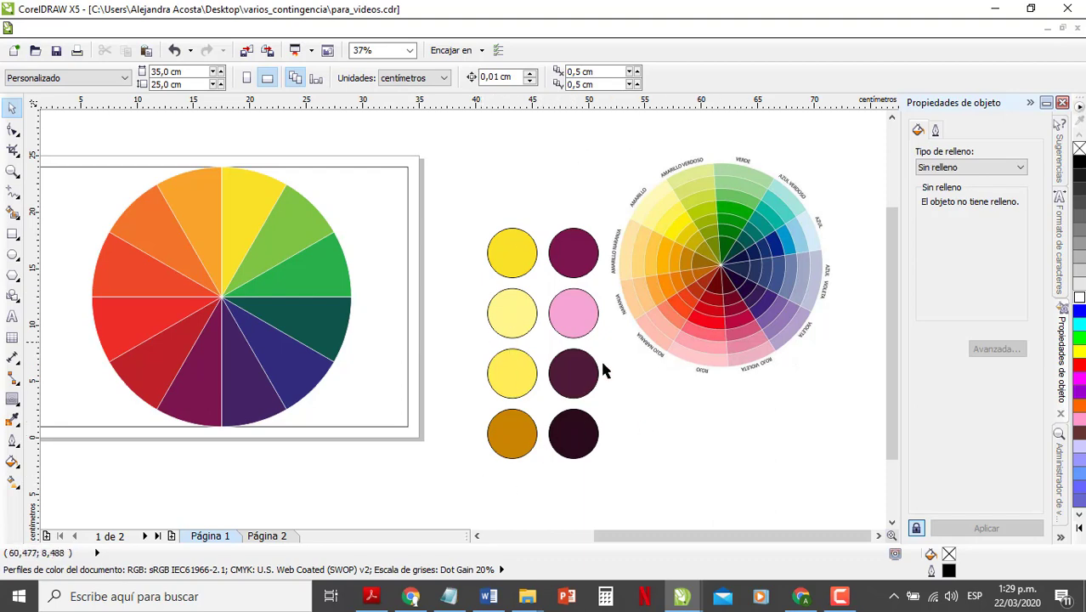
- Go to Página 2 and delete the detailed colour wheel bitmap beside the page
left_click(272, 536)
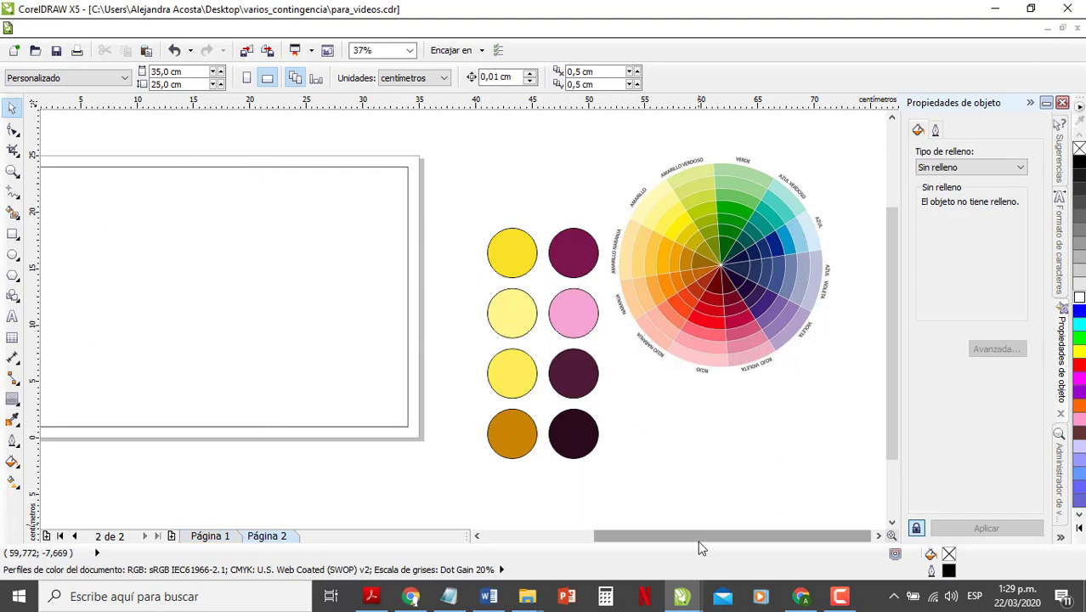
left_click_drag(698, 541, 663, 544)
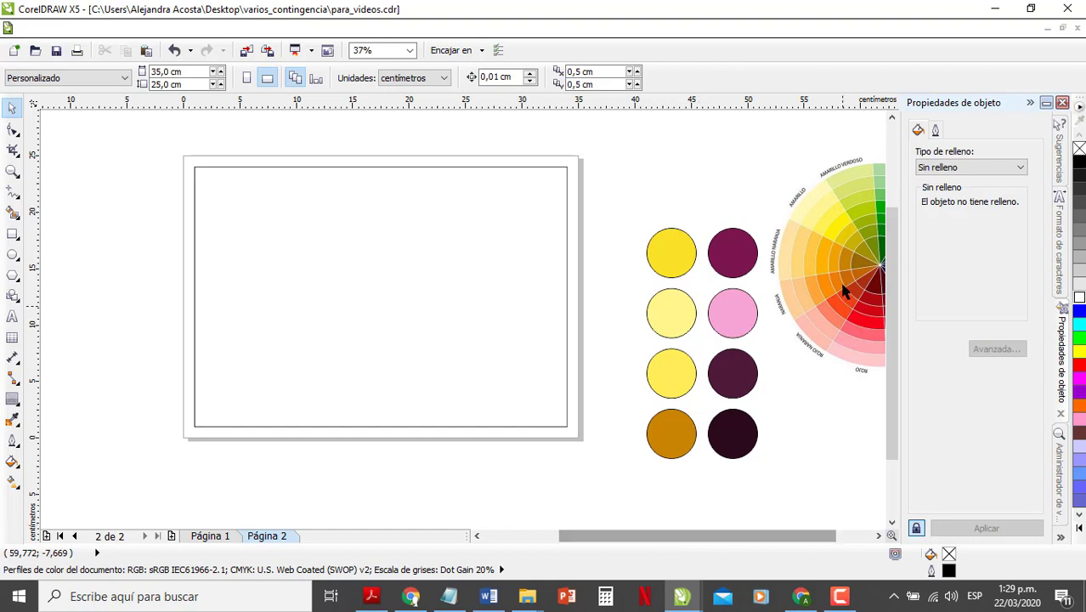
left_click(860, 321)
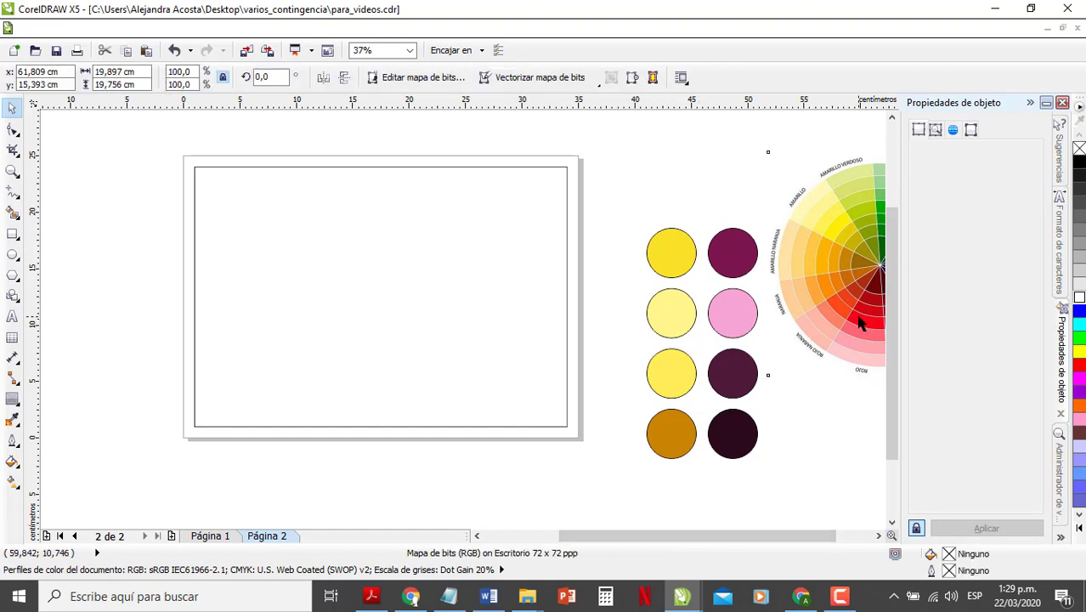
key("Delete")
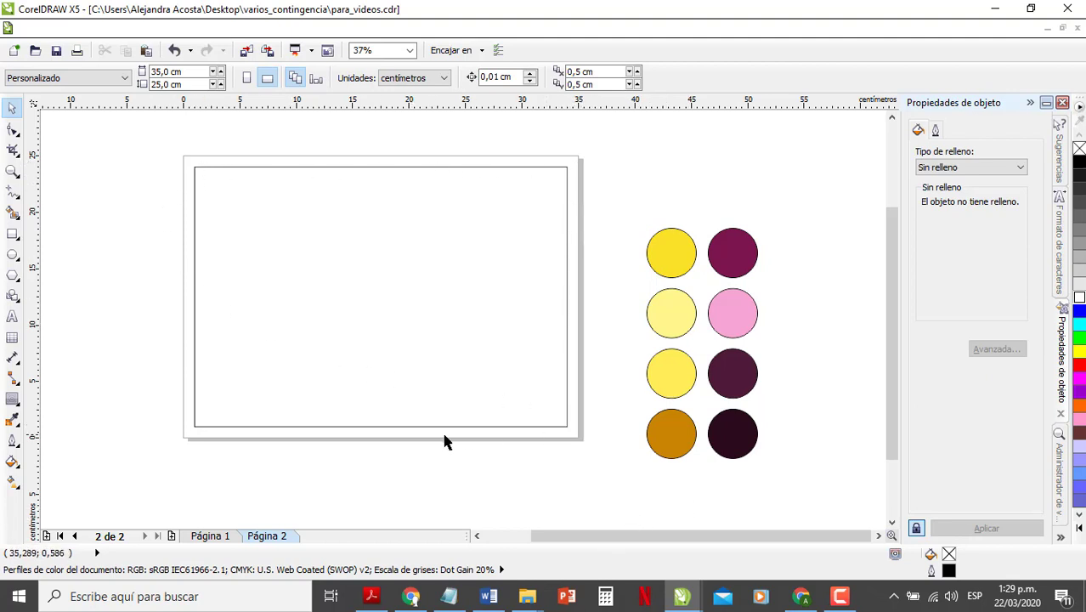
- Unlock the locked rectangle framing Página 2 and deselect it
left_click(254, 175)
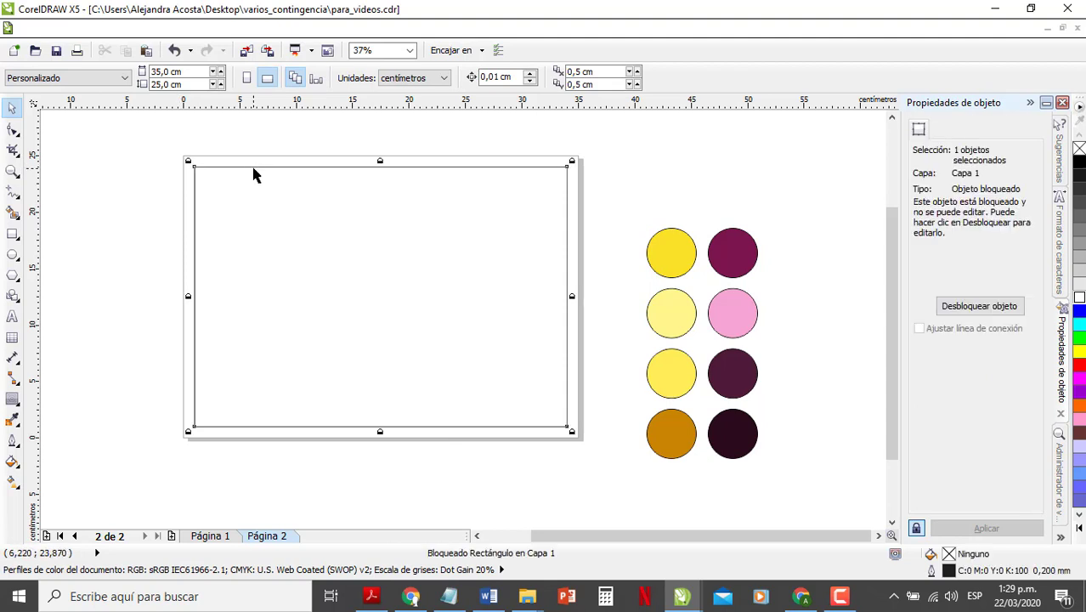
right_click(253, 175)
left_click(362, 180)
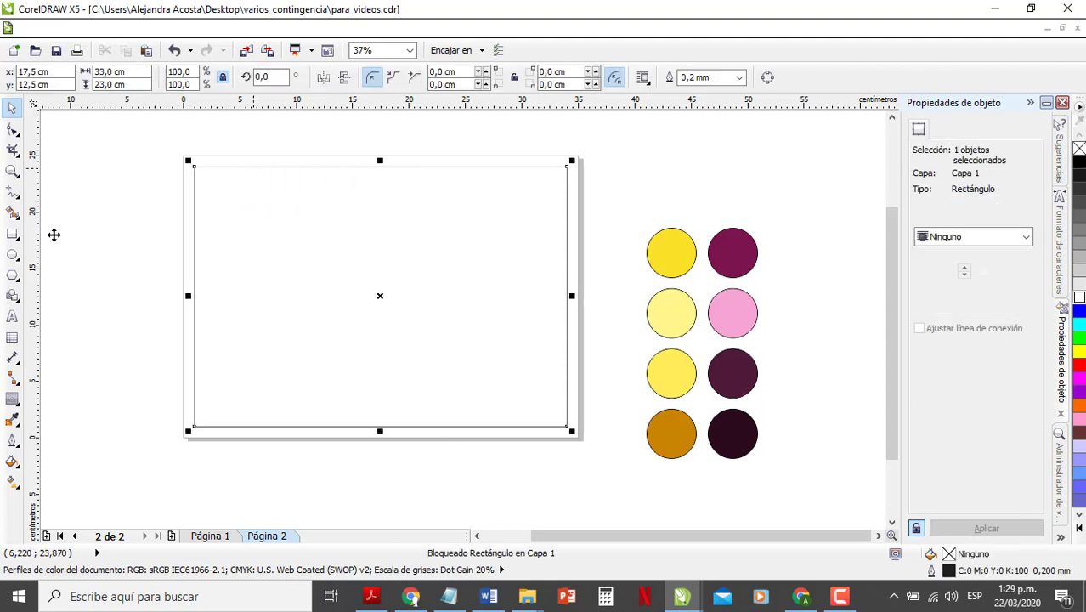
left_click(111, 287)
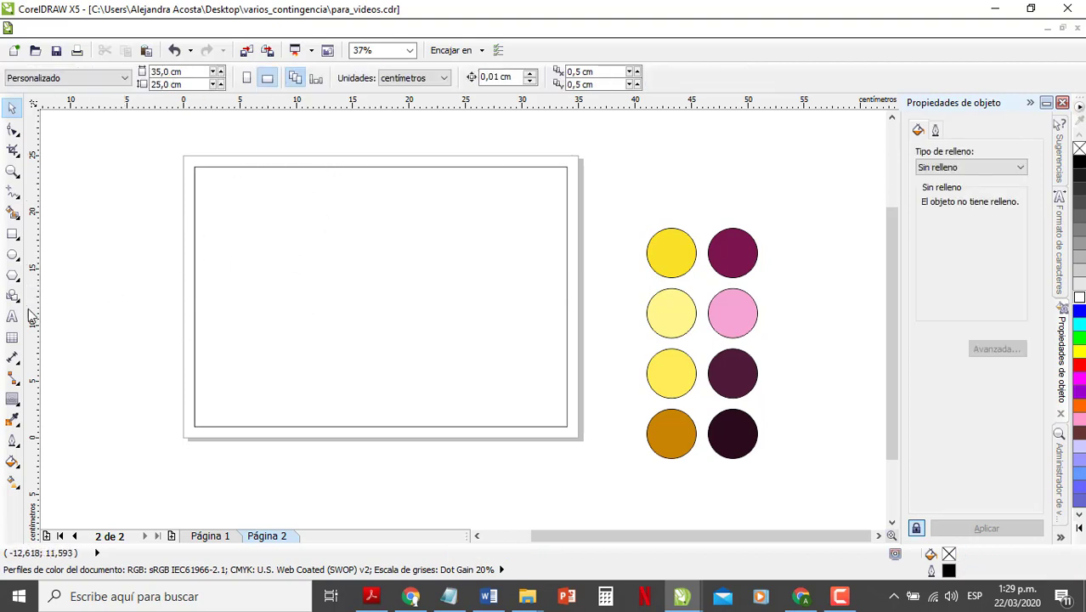
- Draw a circle about 8.1 cm in diameter in the left half of the frame on Página 2
left_click(12, 254)
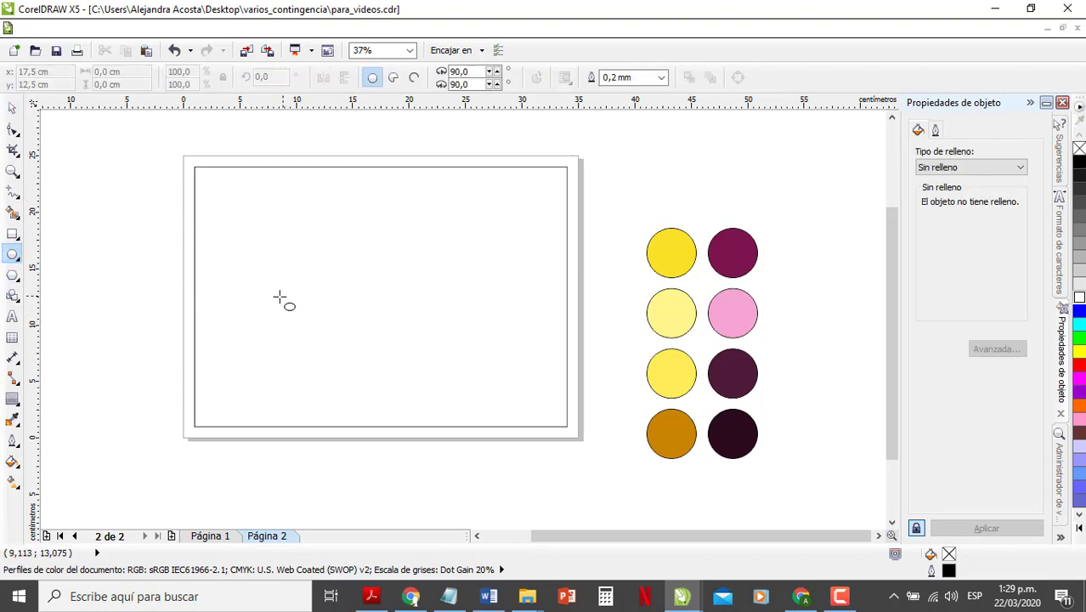
left_click_drag(241, 246, 332, 338)
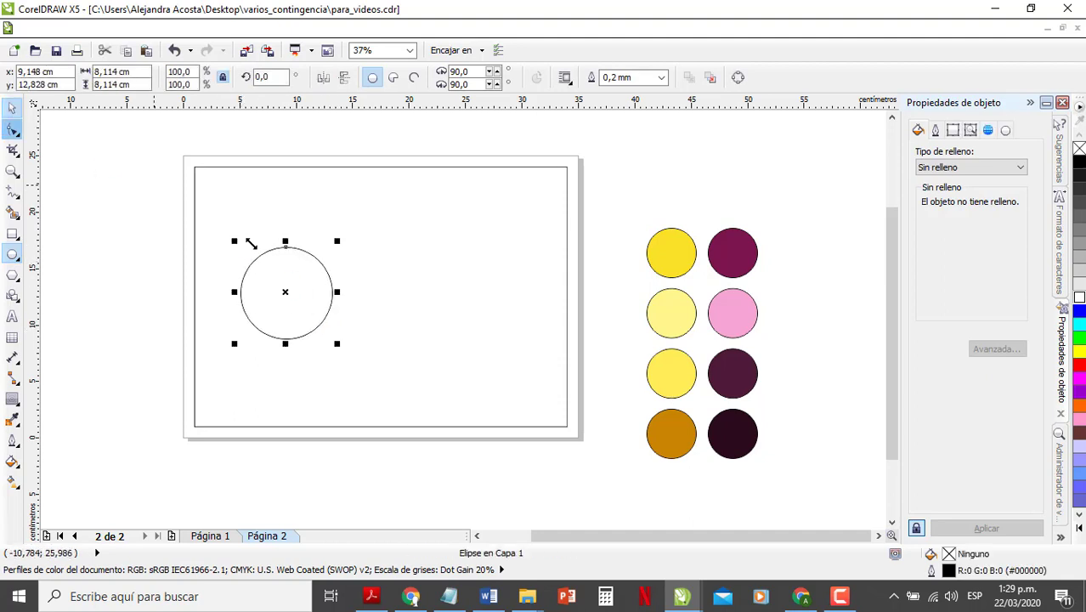
- Copy the circle twice, placing one copy in the upper middle of the frame and the other near its lower-right corner
key("space")
left_click_drag(289, 277, 404, 231)
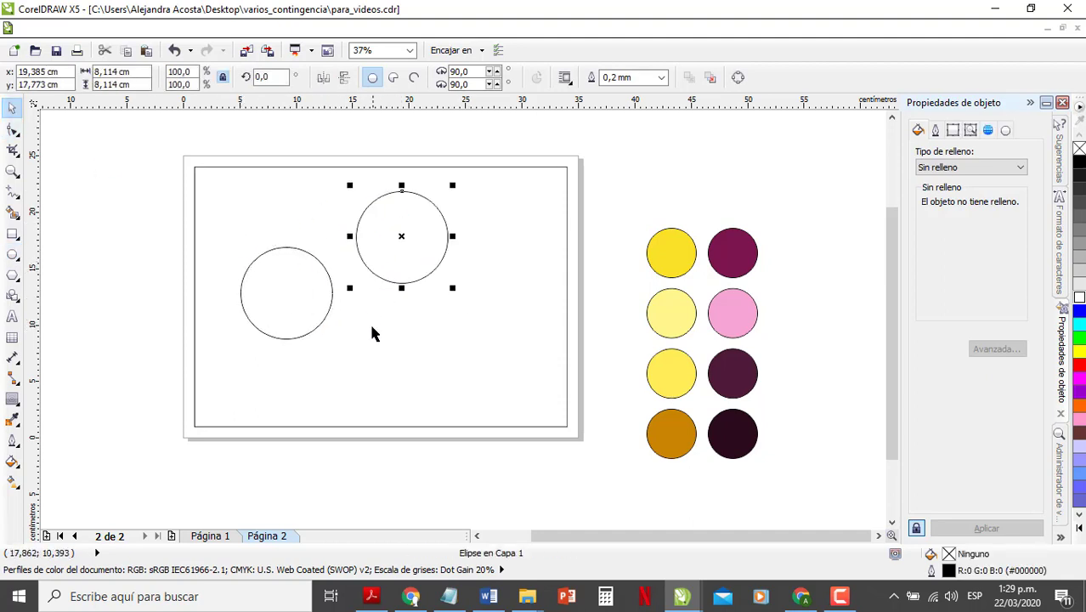
left_click_drag(432, 274, 494, 376)
left_click(466, 432)
- Add a smaller copy of the upper-middle circle, about 4.7 cm in diameter, overlapping the lower-right circle's left edge
left_click(412, 253)
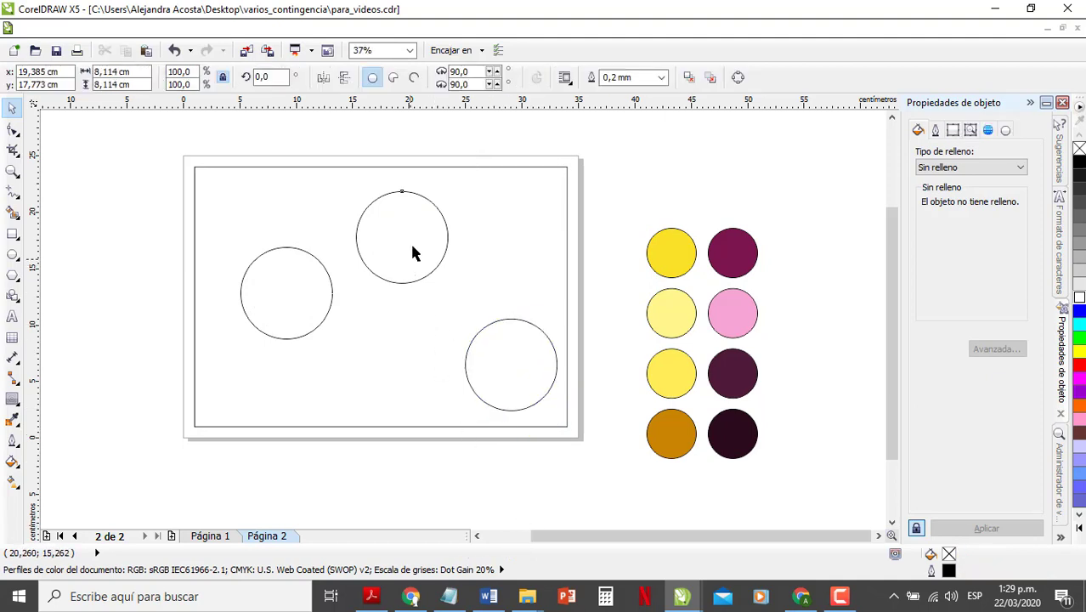
left_click_drag(412, 253, 465, 364)
left_click(439, 467)
left_click(422, 481)
- Fill all four circles inside the frame with white and deselect them
left_click(111, 177)
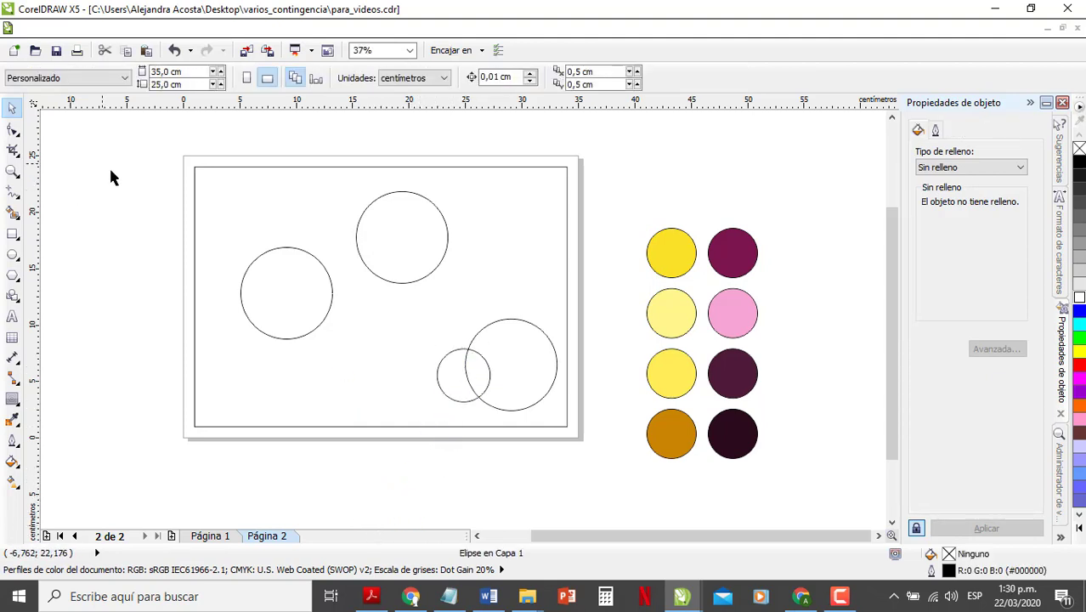
left_click_drag(111, 177, 564, 442)
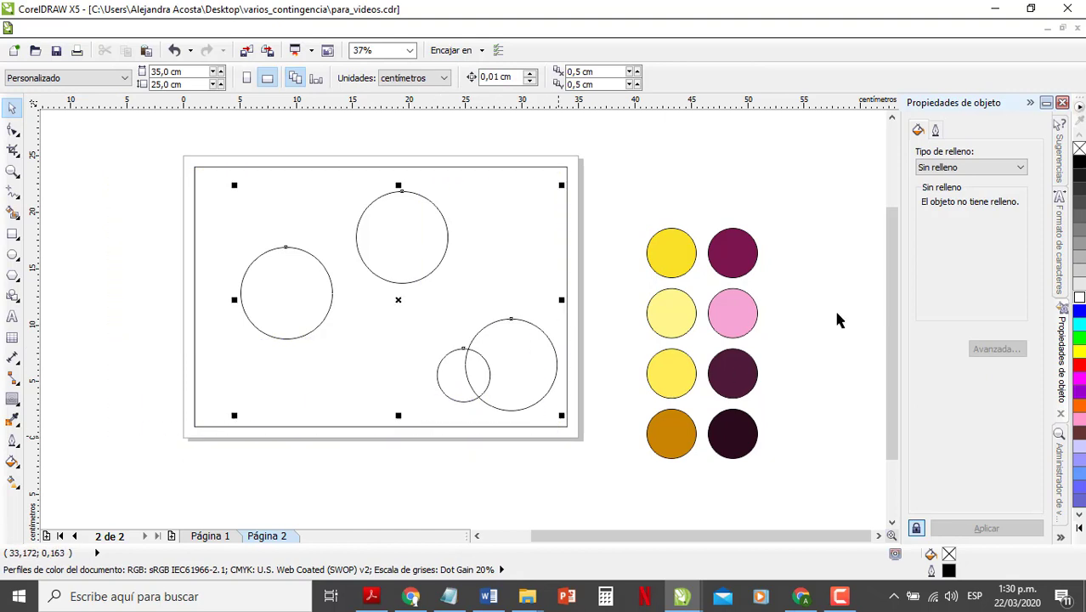
left_click(1079, 298)
left_click(526, 479)
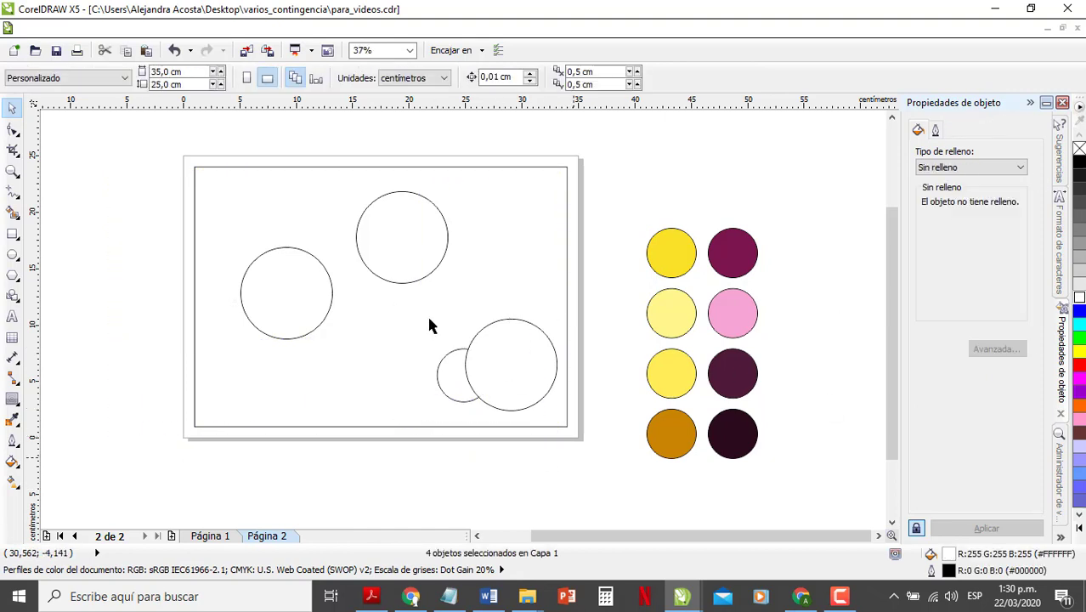
- Bring the small circle to the front of the page, over the lower-right circle, and deselect it
left_click(458, 403)
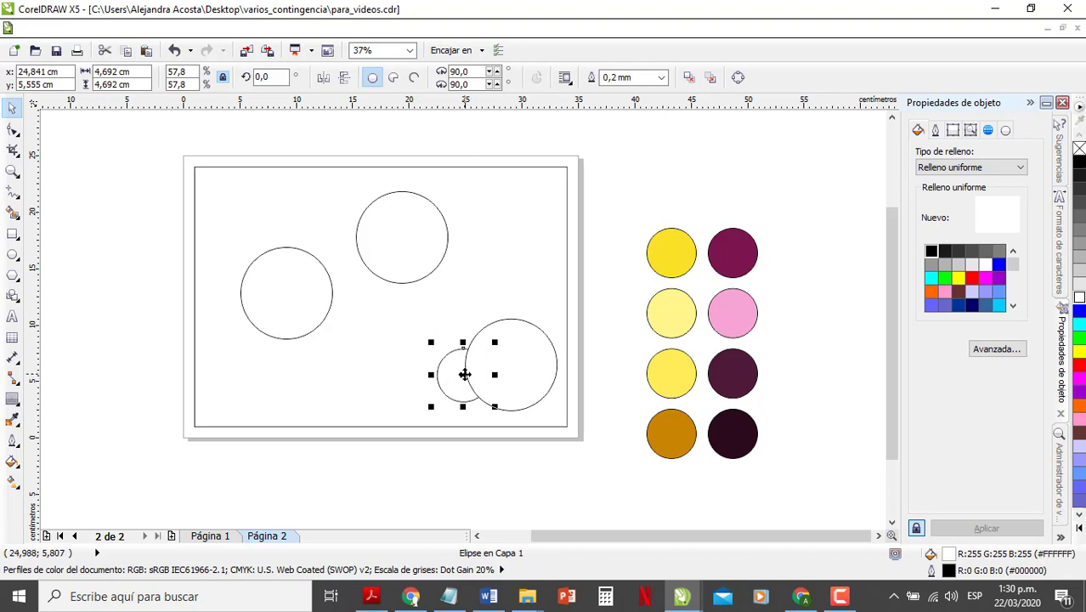
right_click(465, 375)
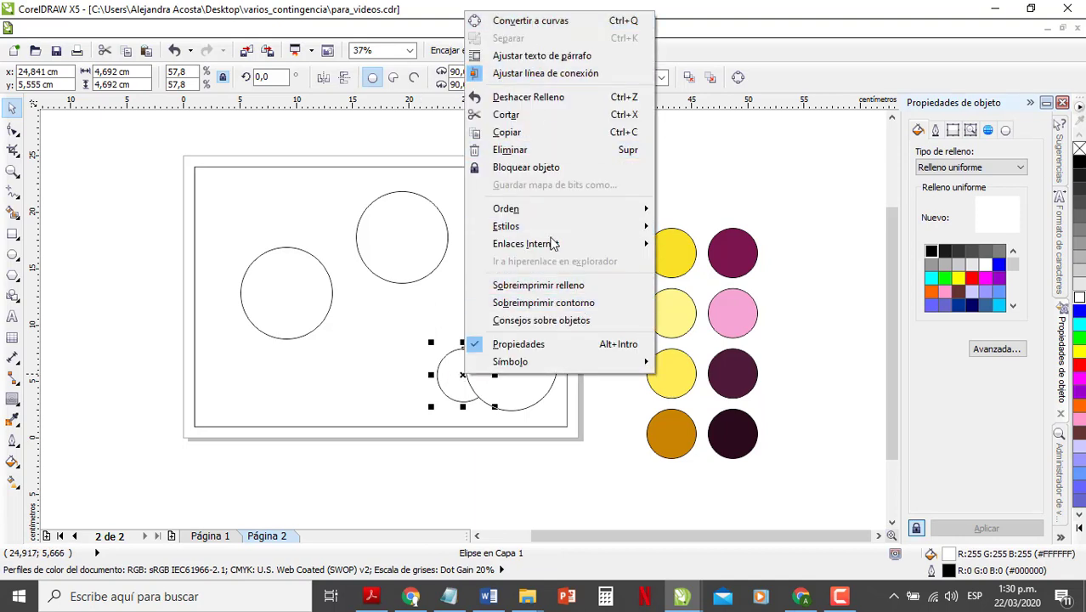
mouse_move(542, 213)
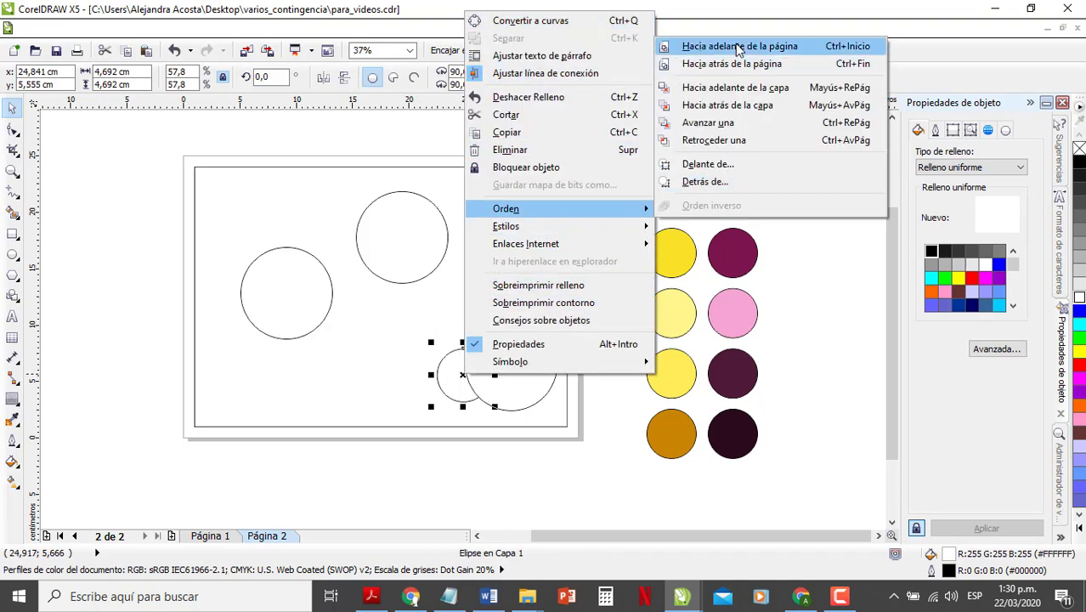
left_click(706, 46)
left_click(527, 487)
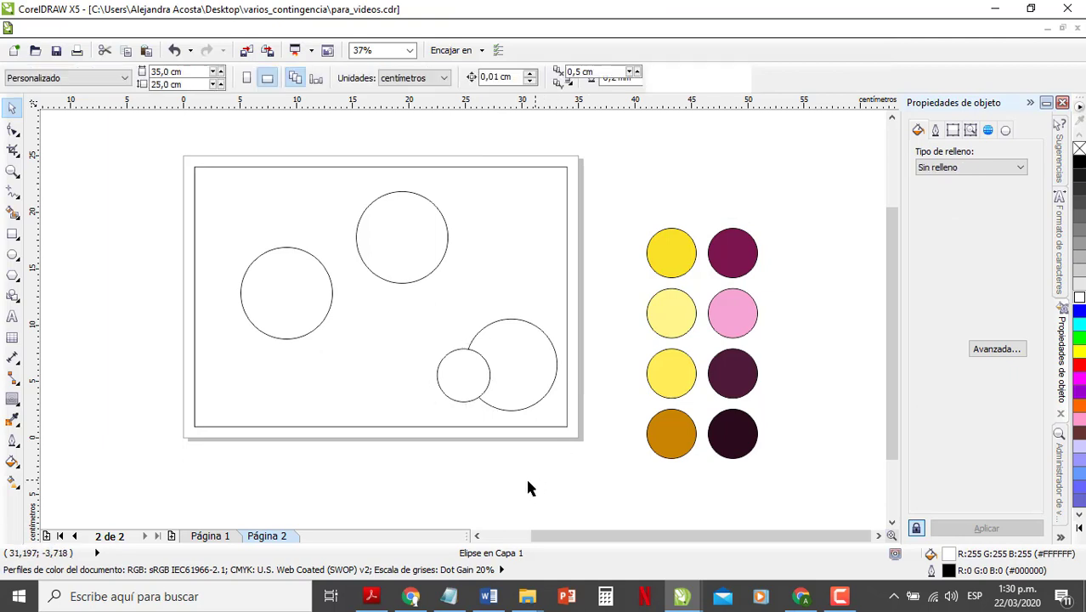
- Copy the small circle to just above the left large circle and onto that large circle's right edge
left_click(444, 377)
left_click_drag(456, 365, 311, 213)
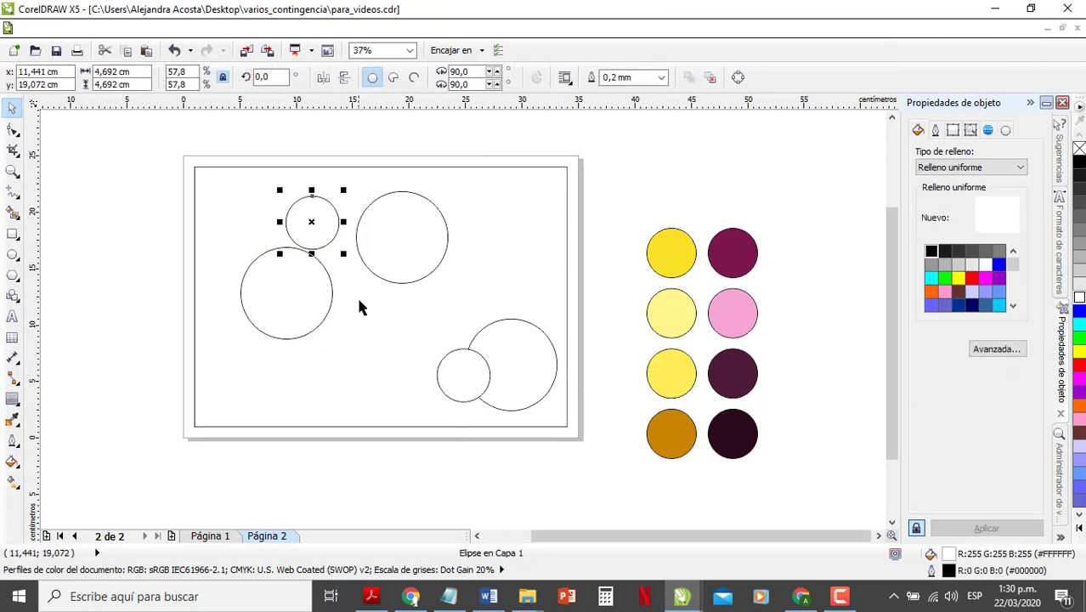
left_click(357, 292)
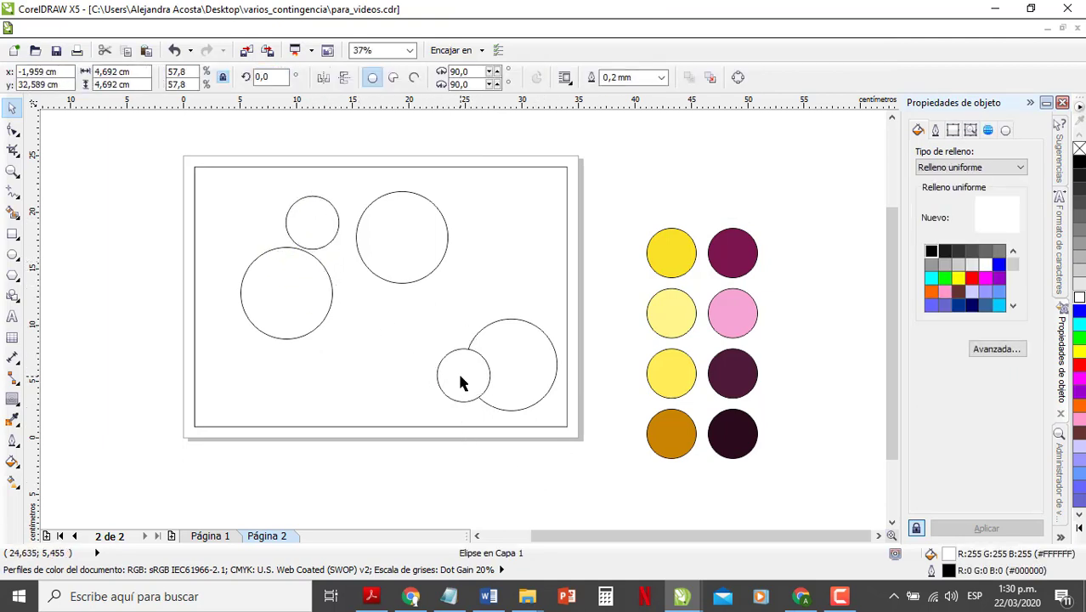
left_click_drag(460, 384, 329, 278)
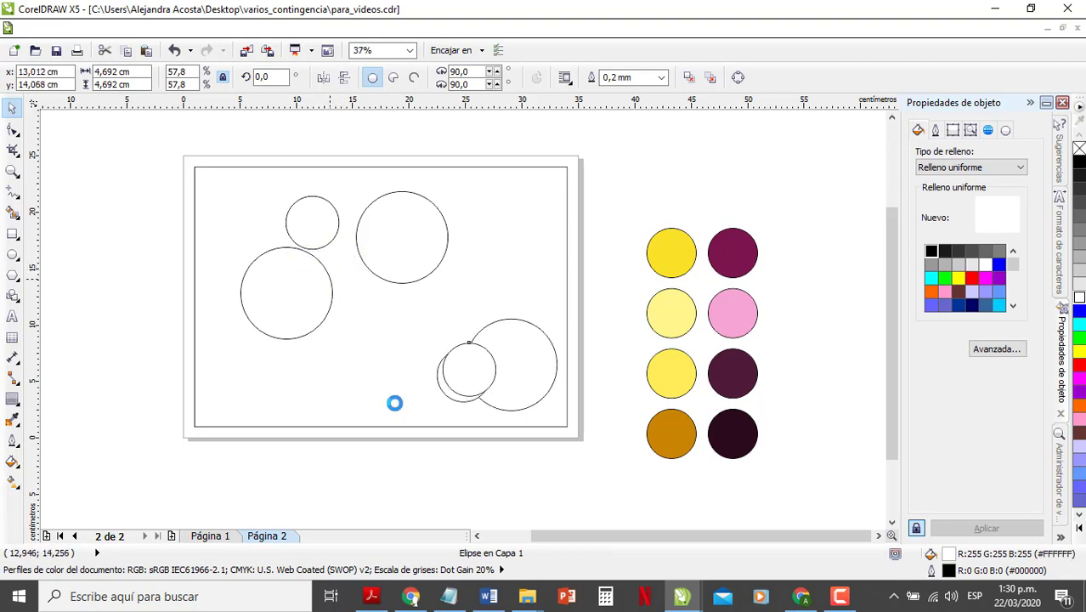
left_click(389, 487)
- Move the two large and two small circles in the upper-left area together closer to the frame's upper-left corner
left_click_drag(125, 163, 480, 369)
left_click_drag(344, 257, 308, 238)
left_click(426, 499)
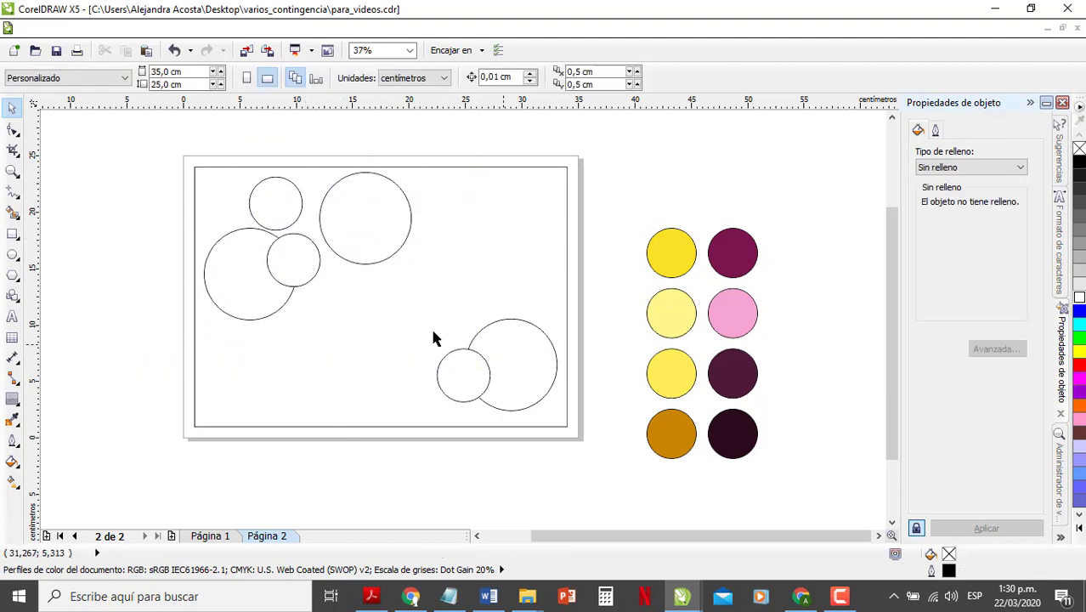
- Draw a circle about 22.1 cm in diameter over the frame's lower-left corner and fill it with white
left_click(12, 254)
left_click_drag(364, 474, 404, 481)
left_click_drag(291, 474, 302, 418)
left_click(12, 108)
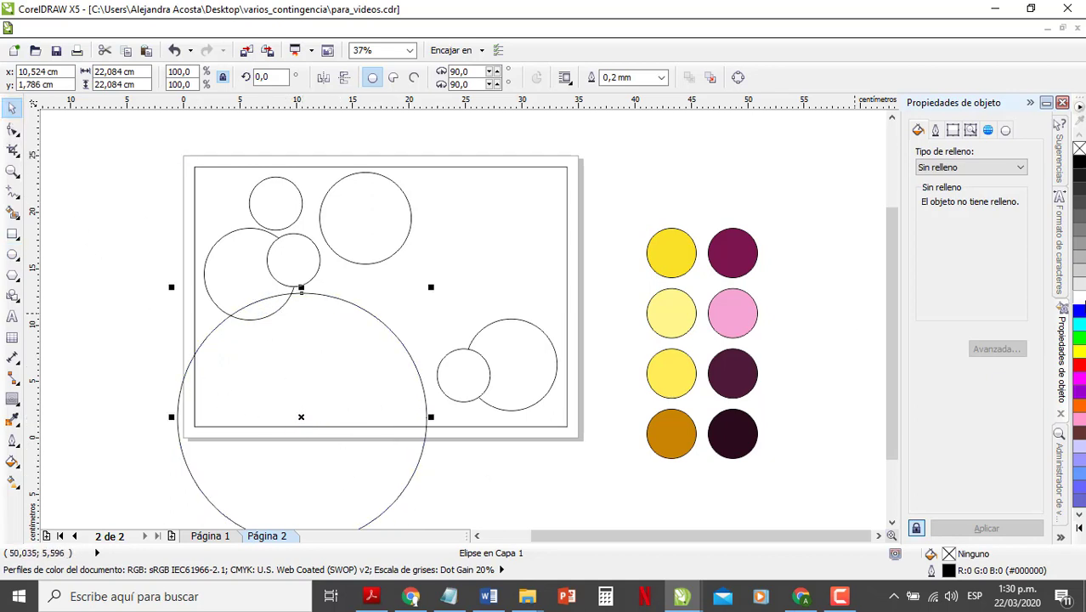
left_click(1079, 297)
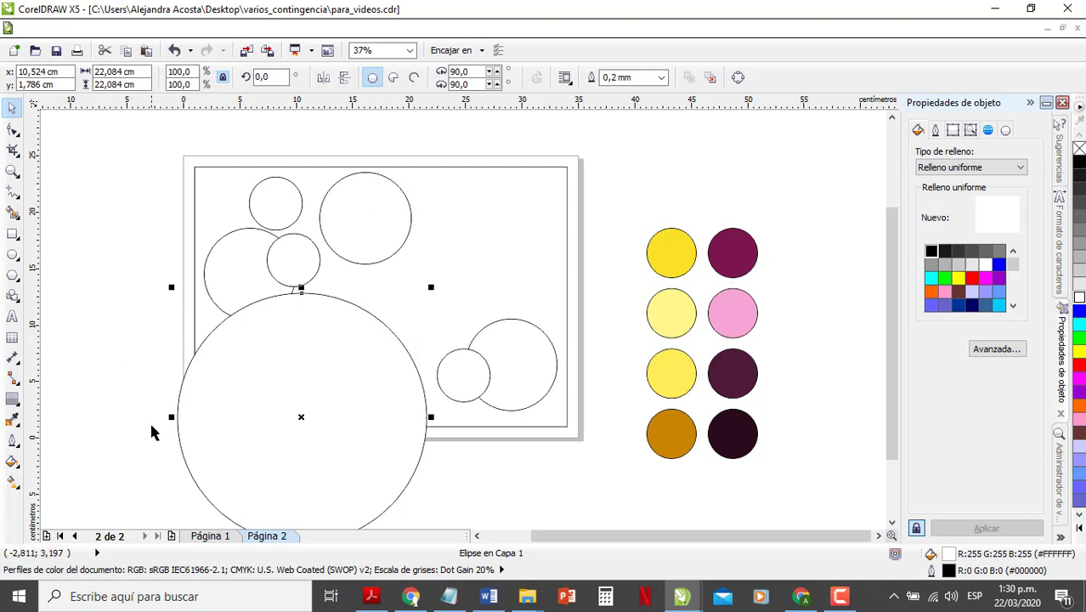
- Trim the big circle at the frame's left edge with a rectangle about 7.3 by 20 cm, and delete the rectangle
left_click(11, 234)
left_click_drag(113, 331, 153, 521)
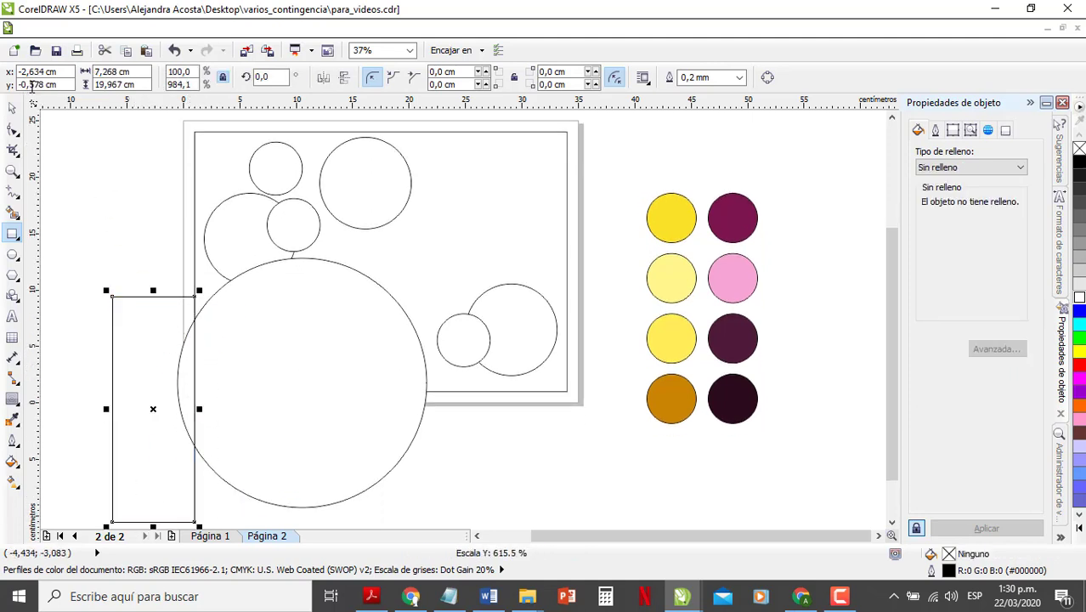
left_click(11, 111)
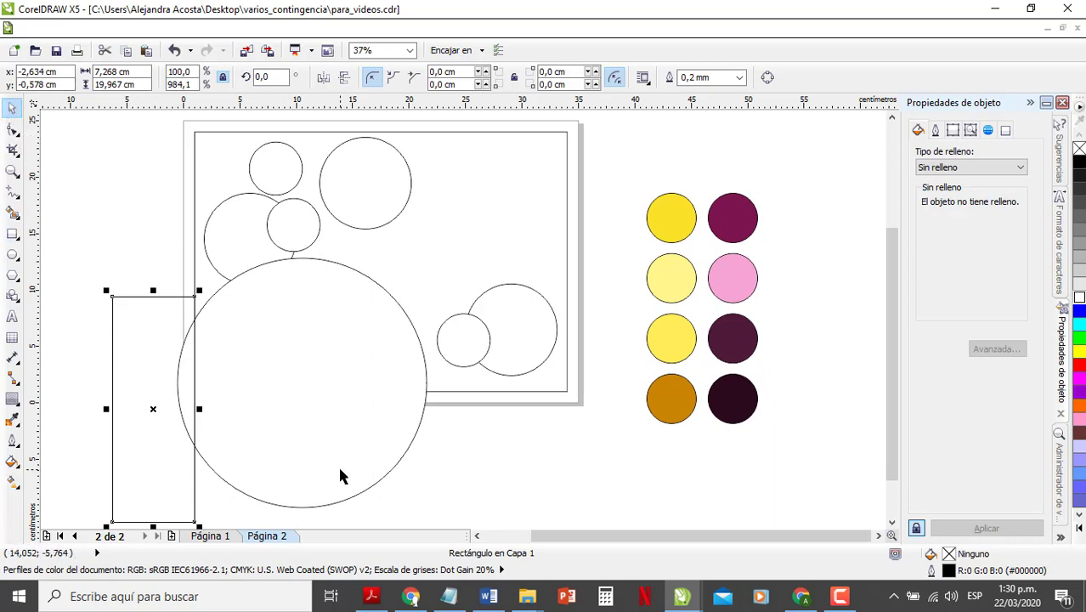
left_click(341, 497, "shift")
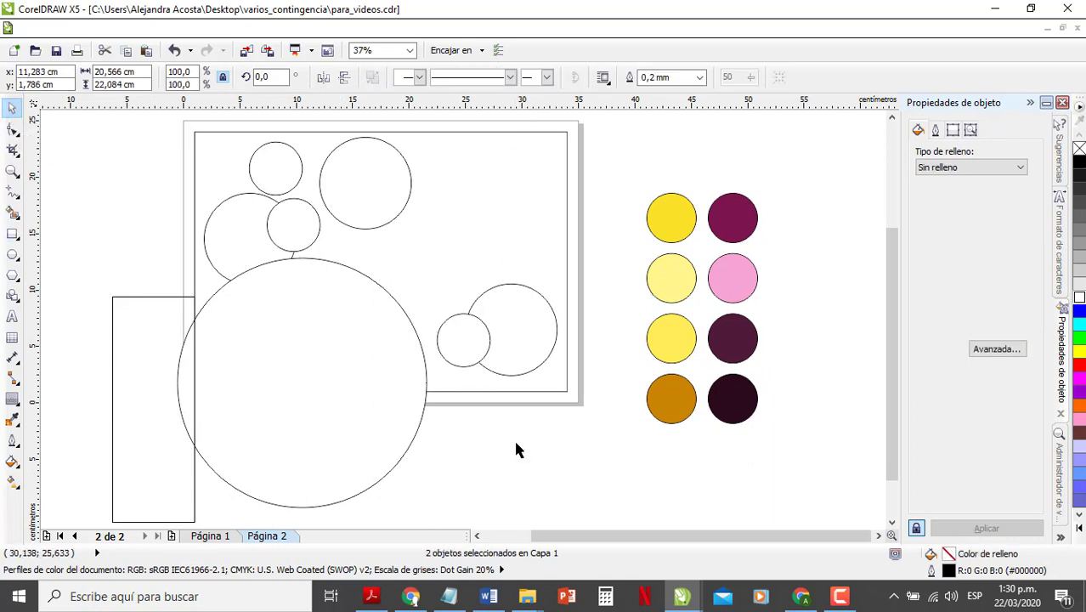
left_click(178, 468)
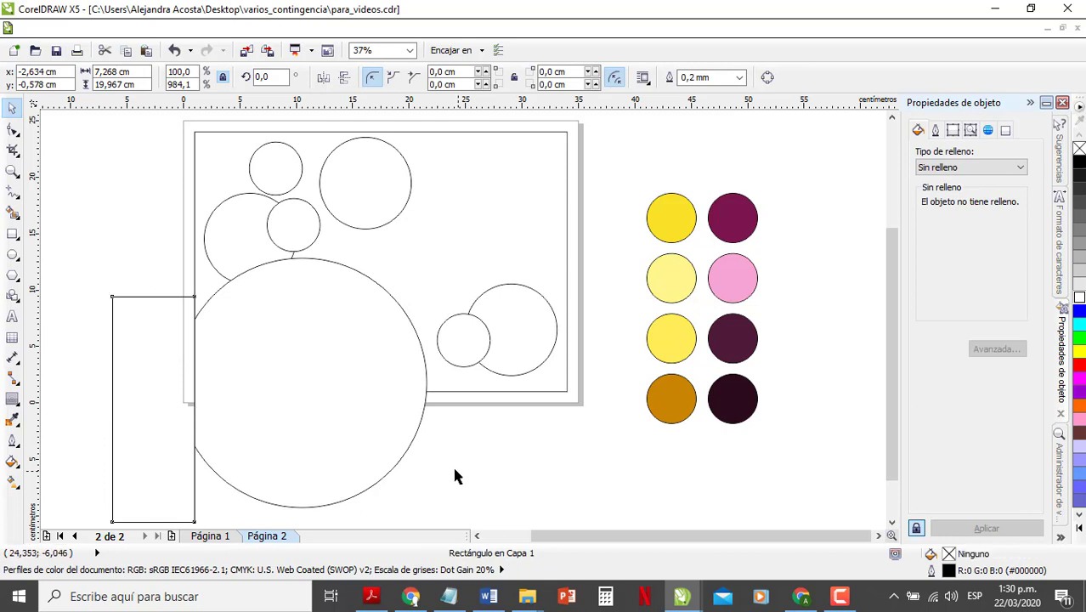
key("Delete")
- Trim the big circle at the frame's bottom edge with a rectangle about 31.1 by 13.1 cm, and delete the rectangle
left_click(12, 233)
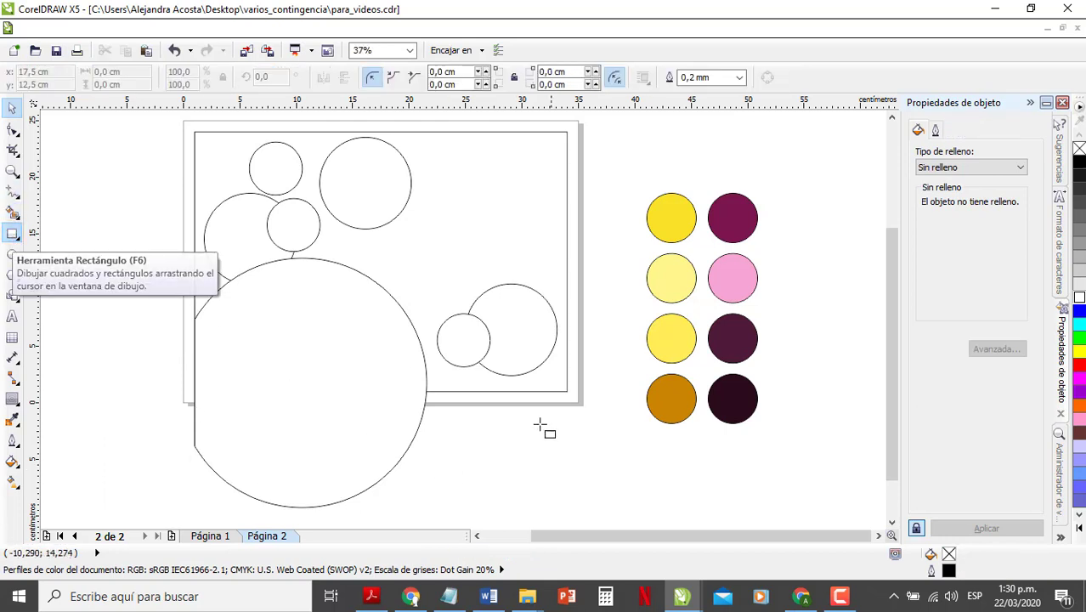
left_click_drag(494, 384, 139, 508)
left_click(12, 111)
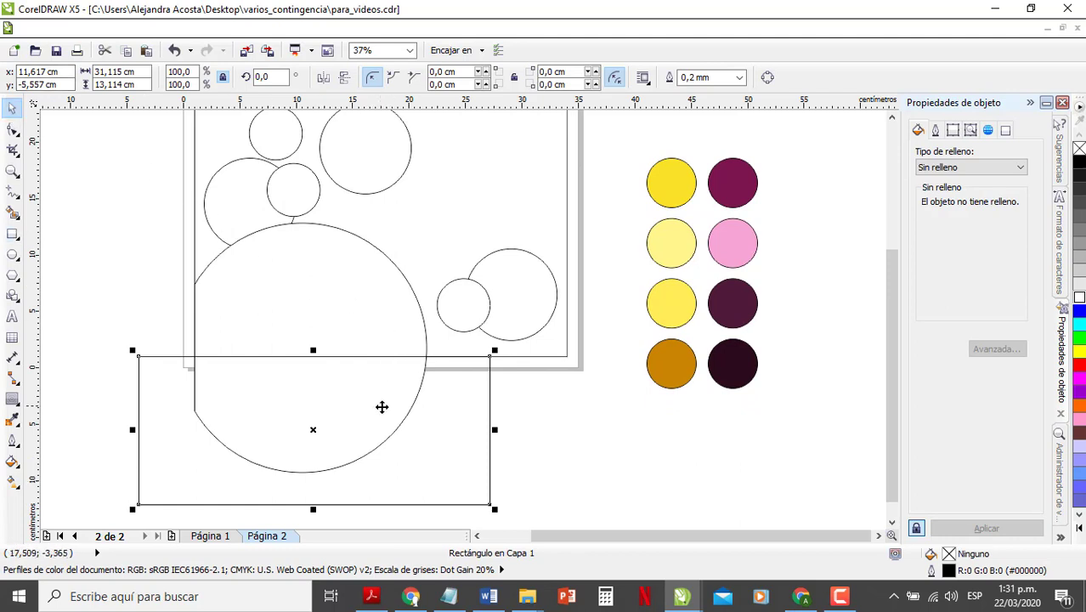
left_click(375, 321, "shift")
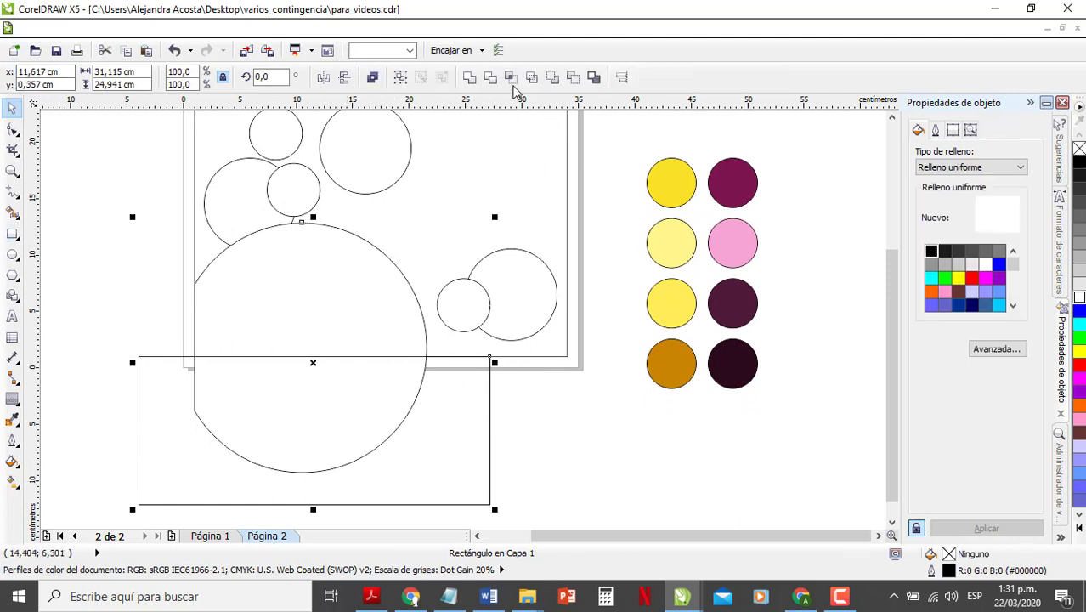
key("Tab")
key("Delete")
left_click(605, 444)
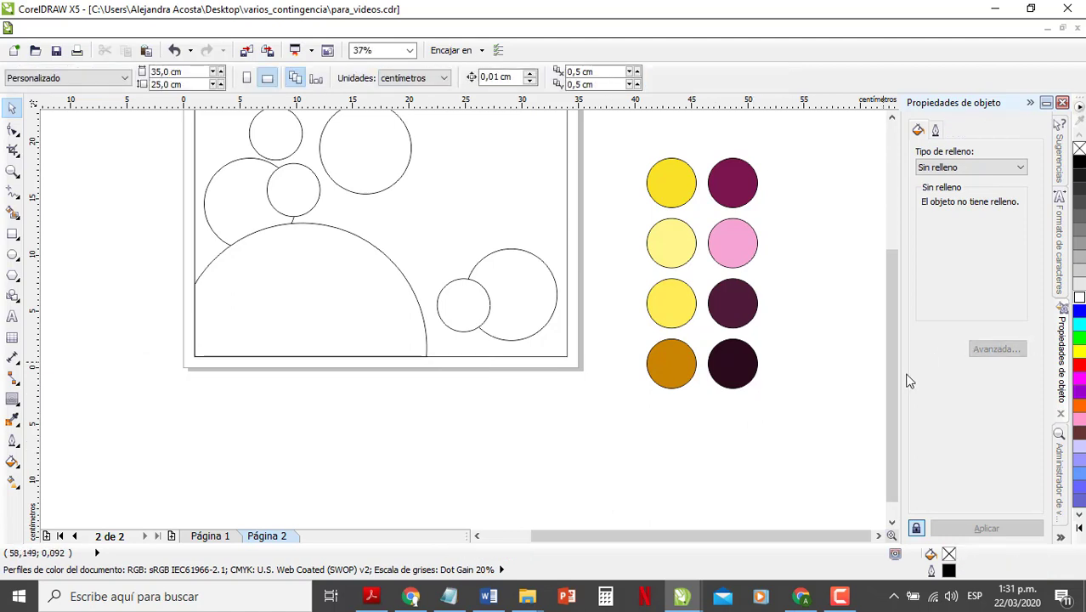
- Duplicate the trimmed big circle, mirror the copy vertically and horizontally, and fit it into the frame's upper-right corner
left_click_drag(888, 383, 892, 323)
left_click(407, 442)
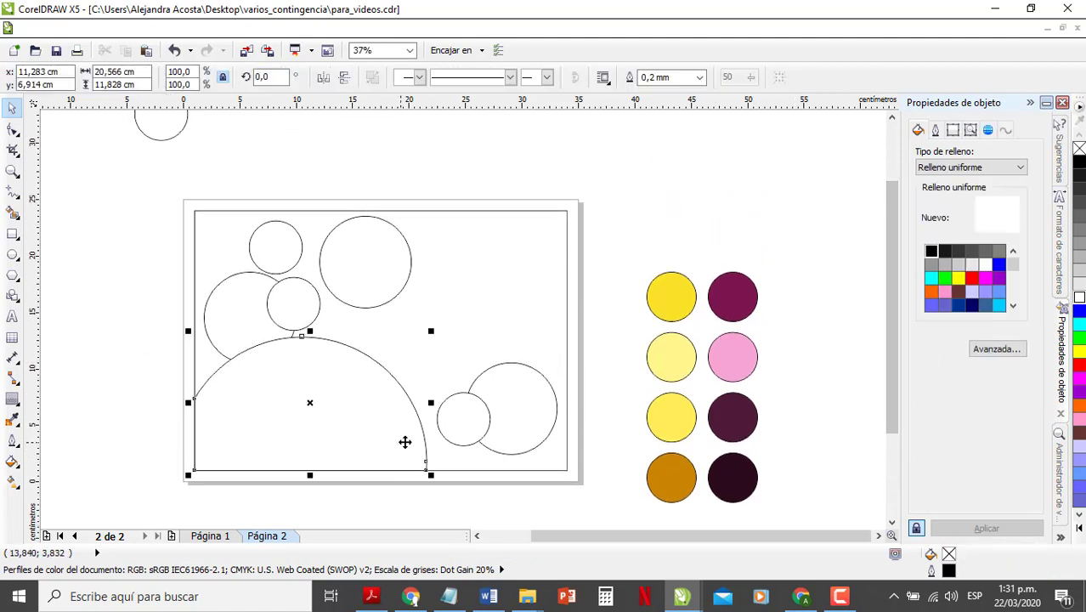
left_click(344, 78)
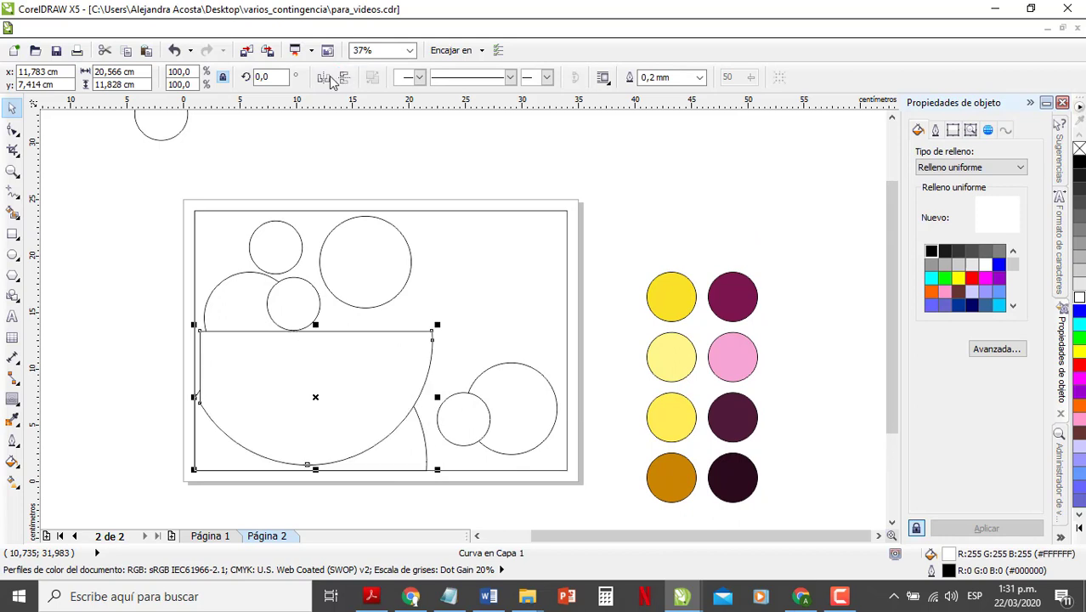
left_click(323, 78)
left_click_drag(434, 333, 572, 209)
left_click(694, 206)
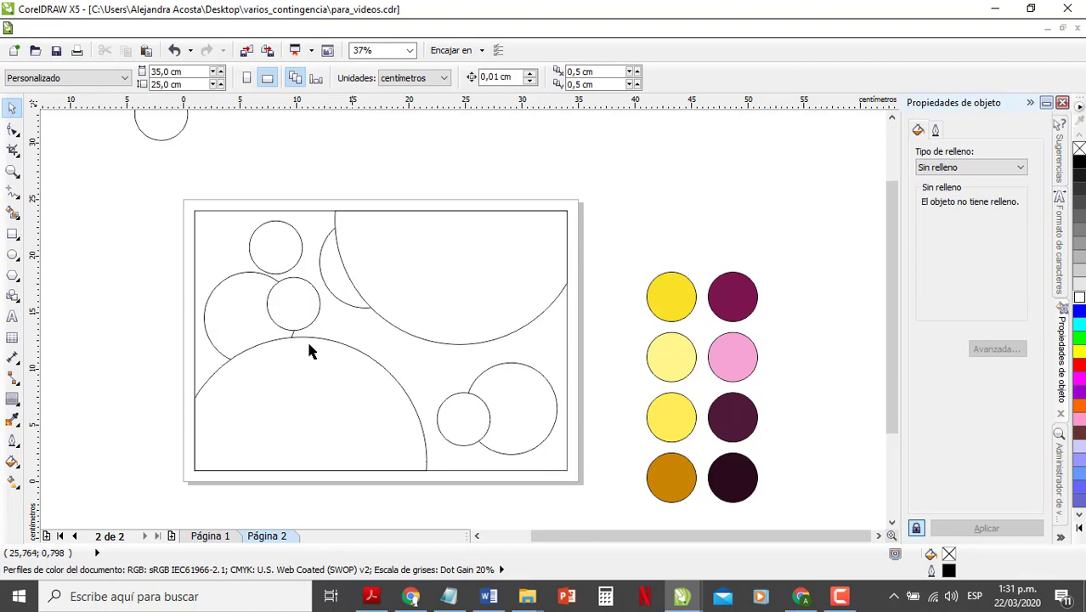
- Move the spare small circle from above the page onto the upper-right shape's lower edge and bring it to the front of the page
left_click(162, 115)
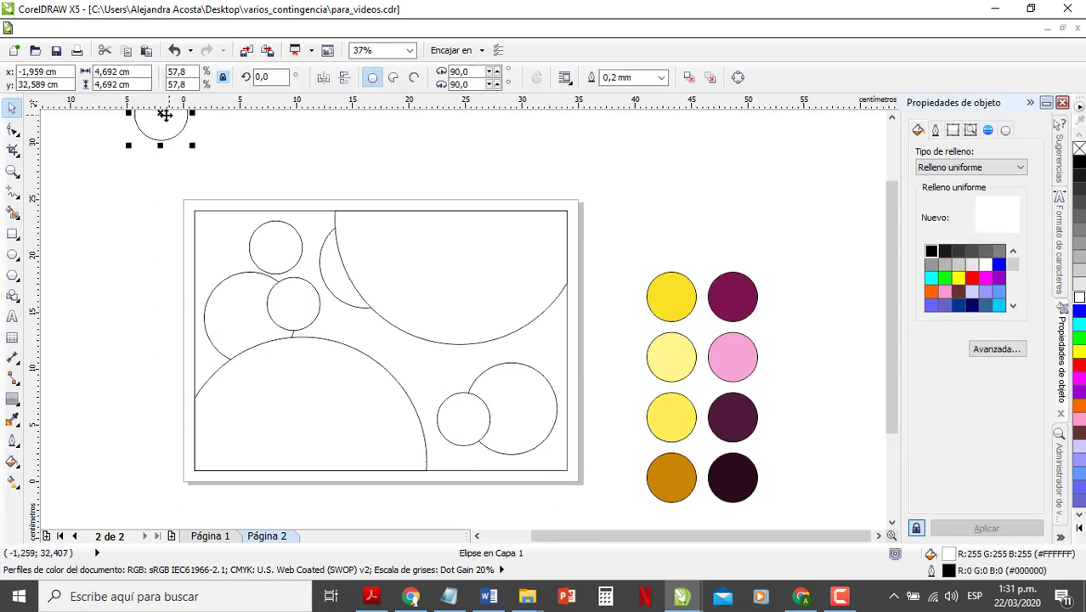
left_click_drag(164, 113, 409, 331)
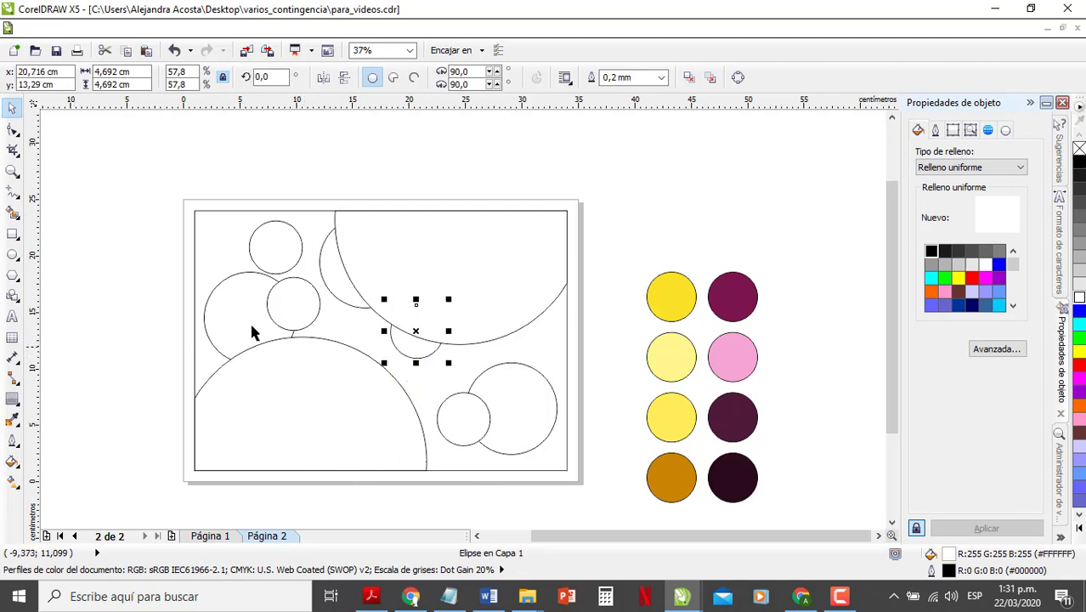
right_click(416, 332)
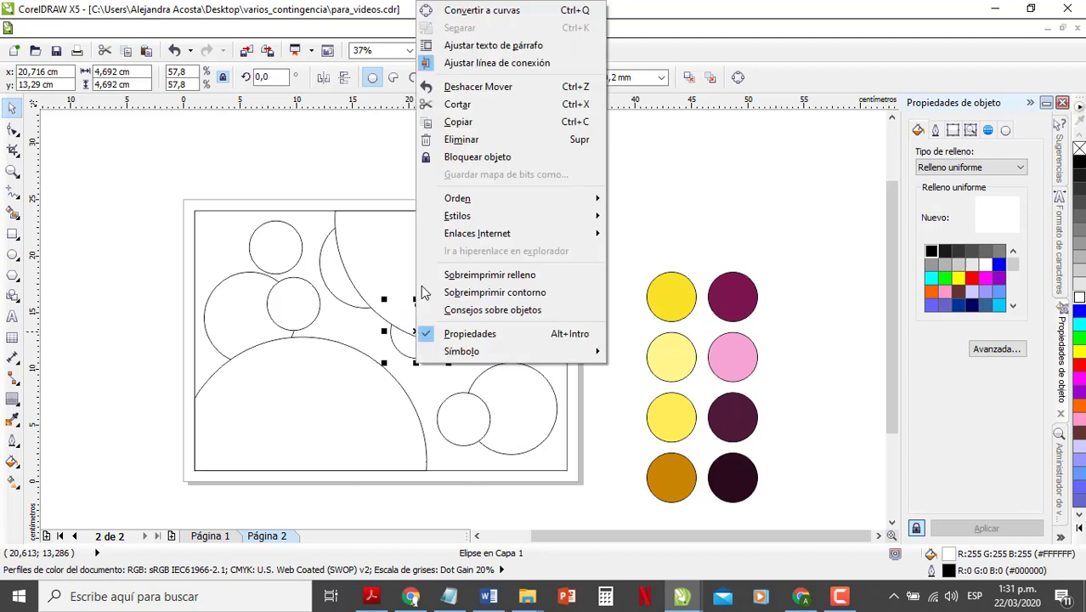
mouse_move(479, 197)
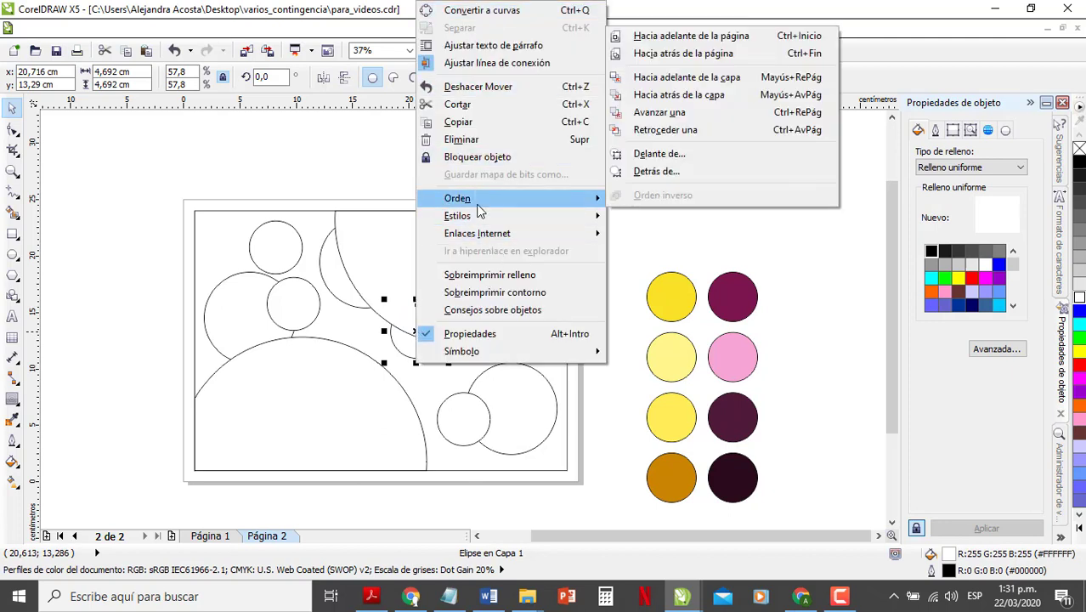
left_click(695, 43)
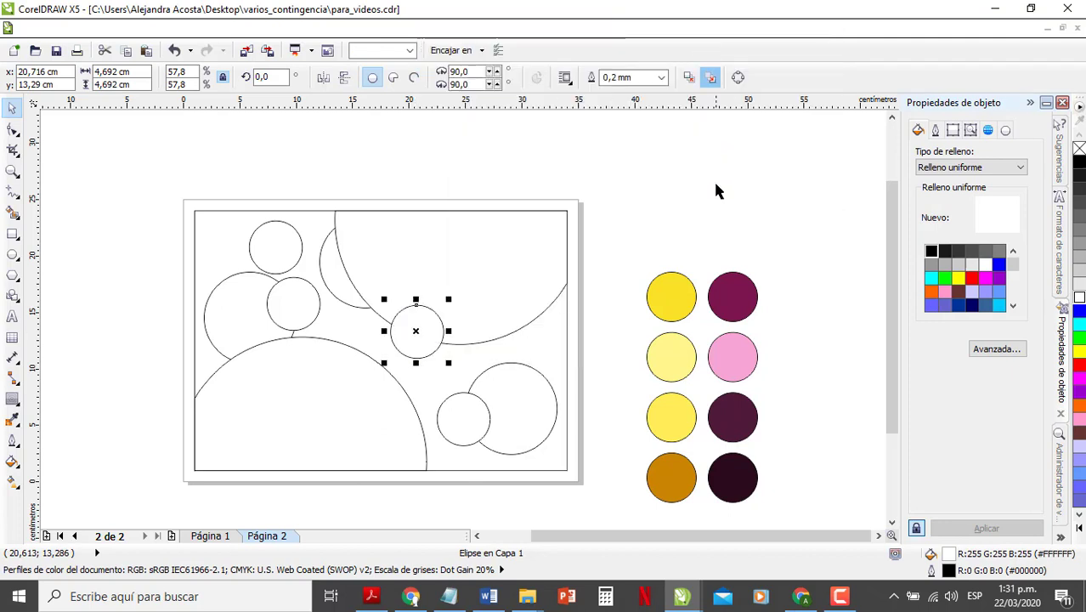
left_click(715, 191)
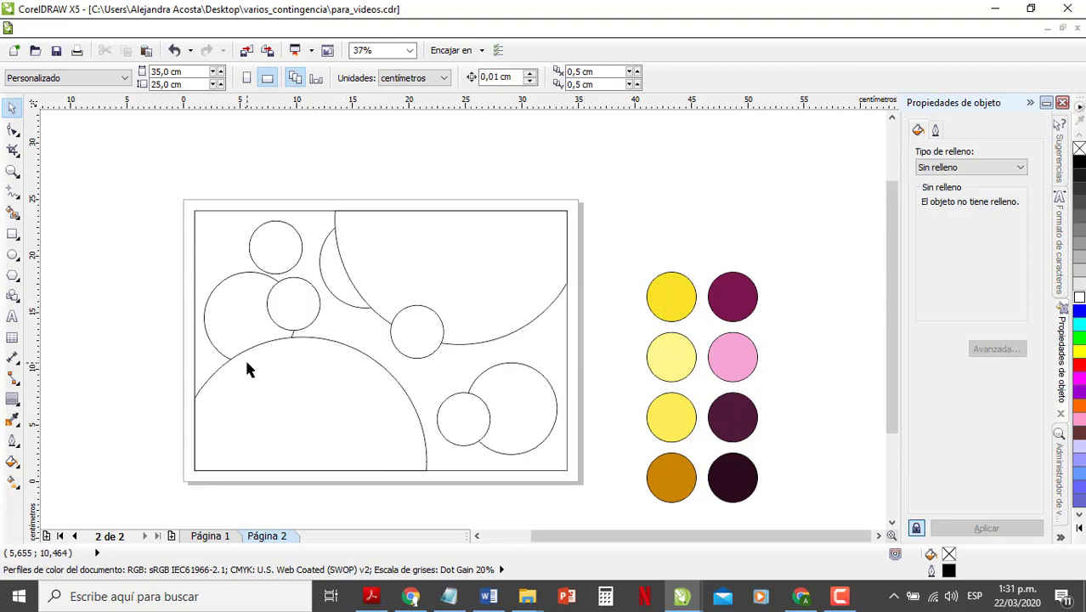
- Sample yellow #FFEE57 from the third circle in the yellow column and fill the frame rectangle with it
left_click(13, 419)
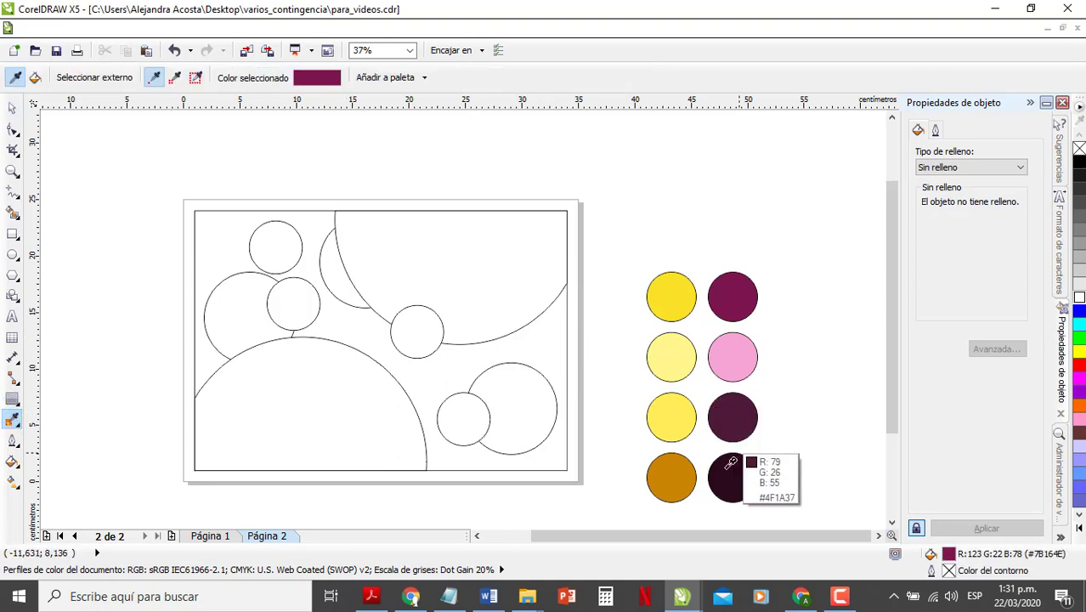
left_click(675, 429)
left_click(476, 374)
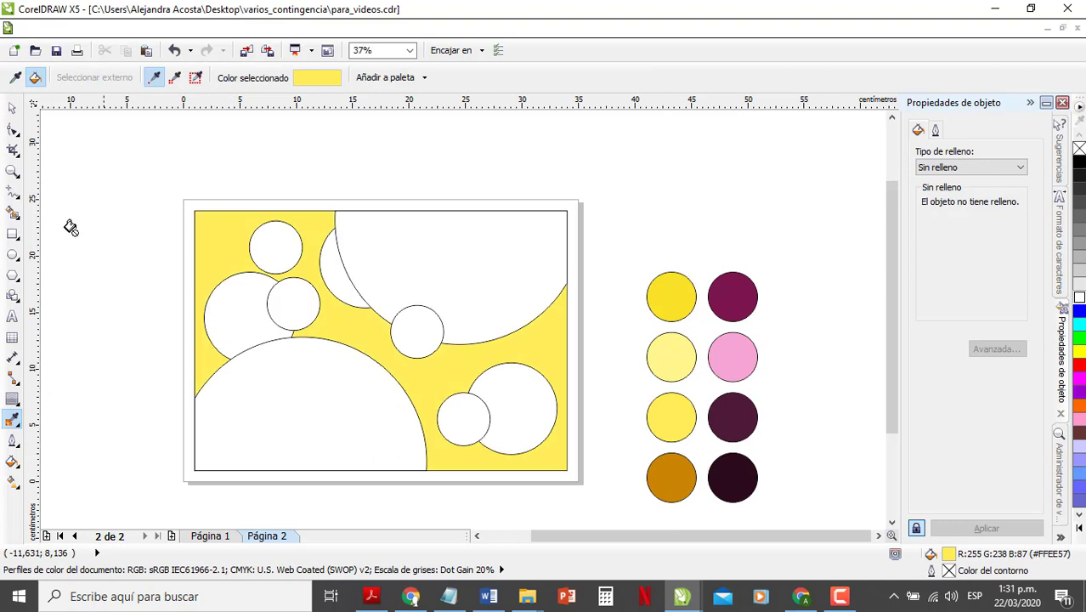
left_click(12, 108)
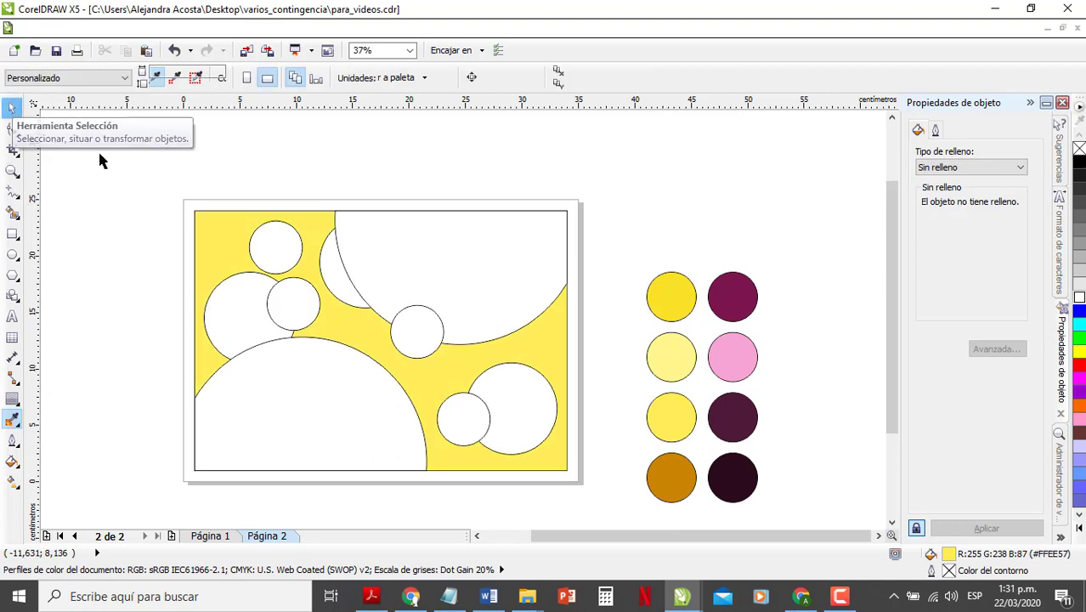
- Sample ochre #C88503 from the yellow column's last circle and fill the frame's central and lower-right small circles with it
left_click(12, 425)
left_click(687, 477)
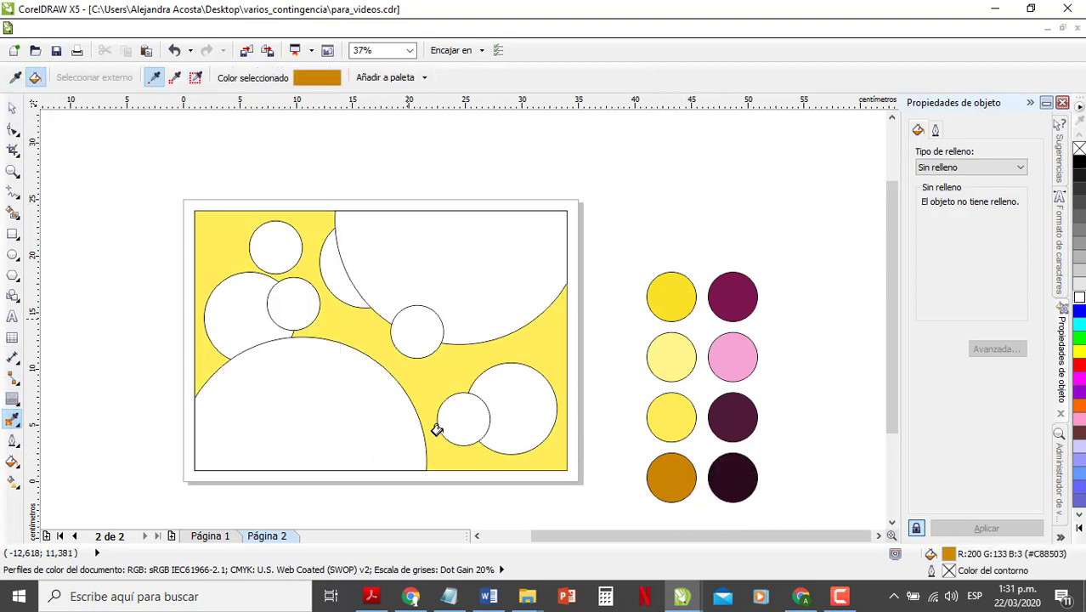
left_click(417, 332)
left_click(449, 417)
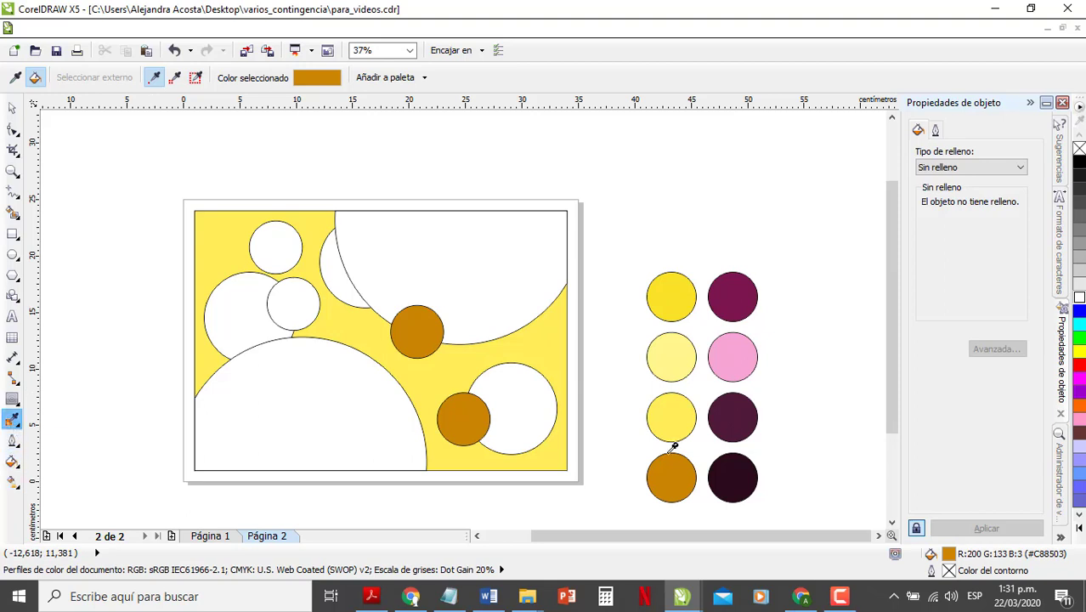
- Sample dark purple #2B0B1D from the purple column and fill the lower-right medium circle and the one behind the upper-right shape
left_click(733, 478)
left_click(527, 449)
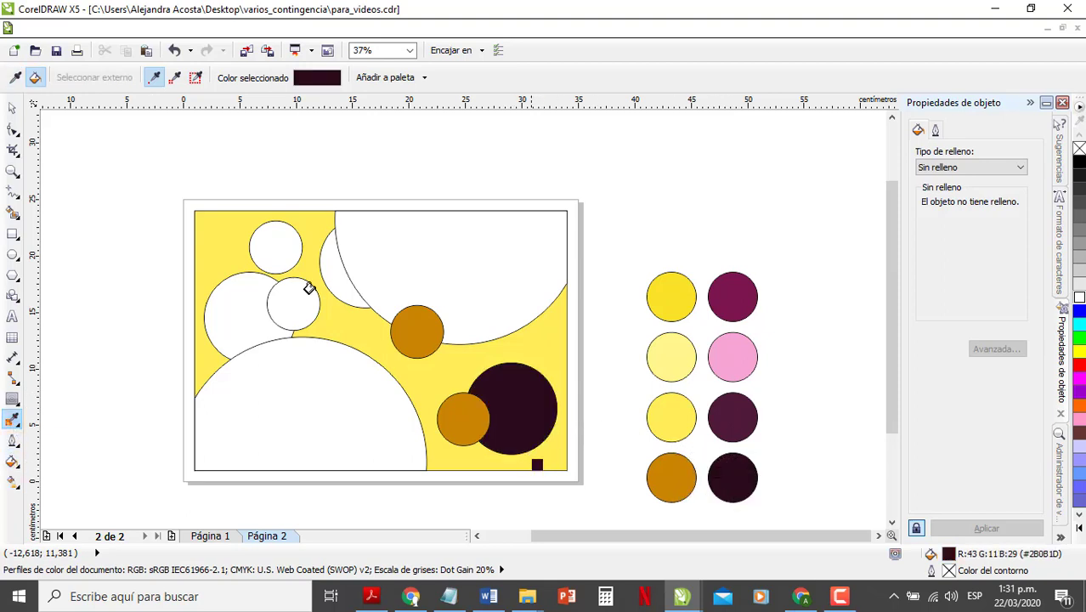
left_click(338, 270)
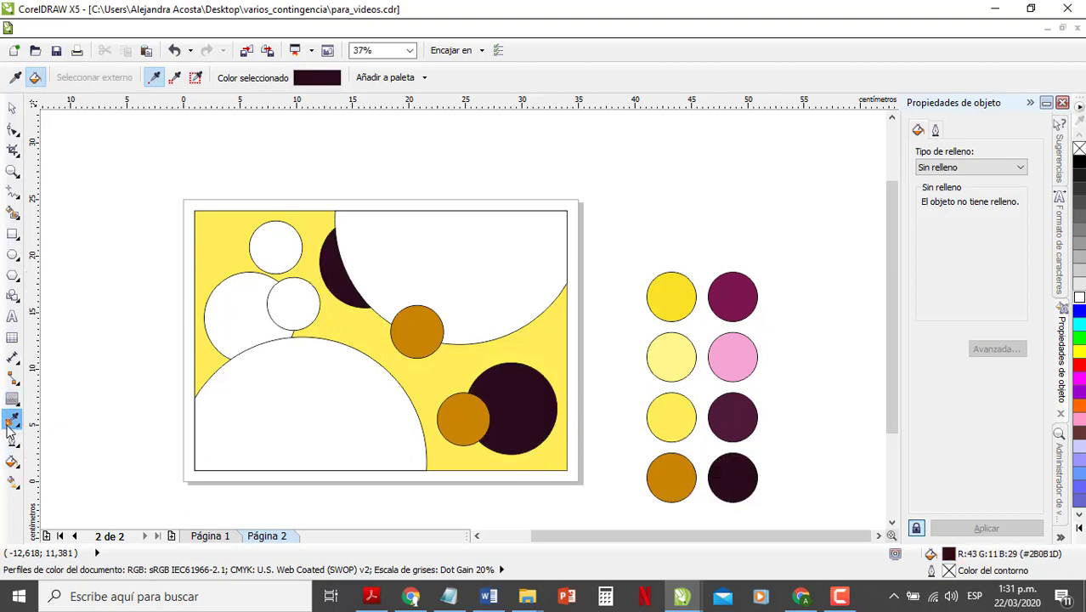
- Sample pink #F5A6D2 from the purple column's second circle and fill the small circle near the frame's upper-left corner
left_click(10, 429)
left_click(733, 353)
left_click(280, 258)
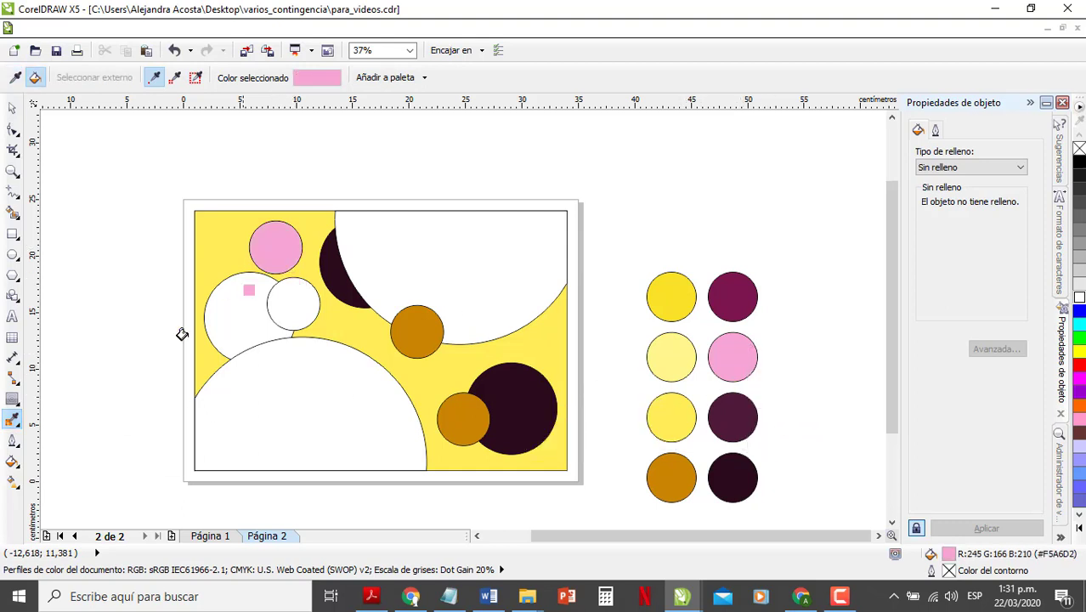
- Sample yellow #FAE129 from the first circle of the yellow column and fill the big trimmed circle in the frame's lower-left corner
left_click(12, 419)
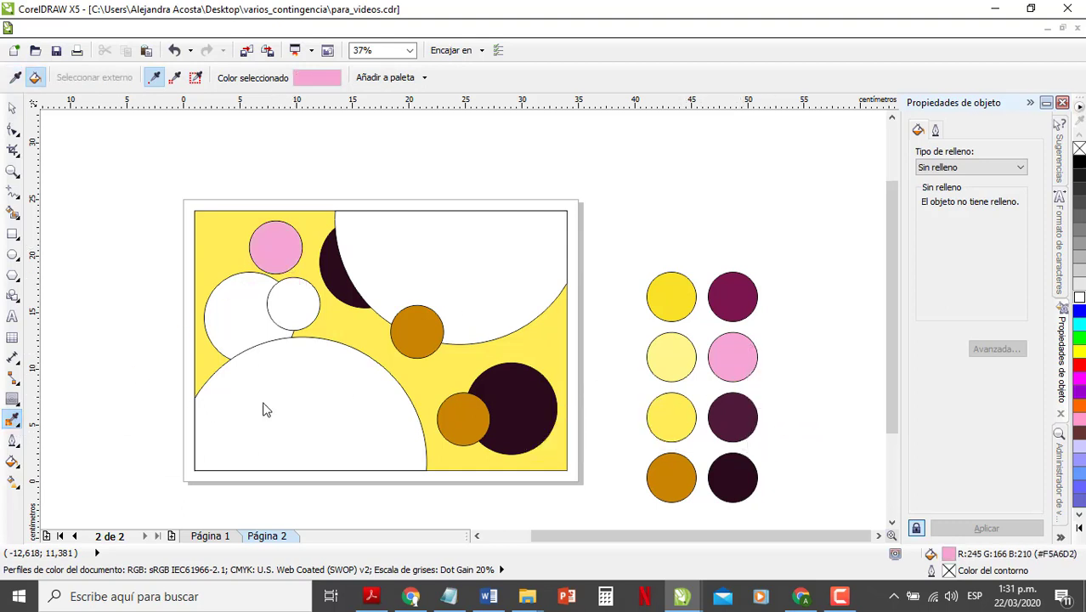
left_click(688, 283)
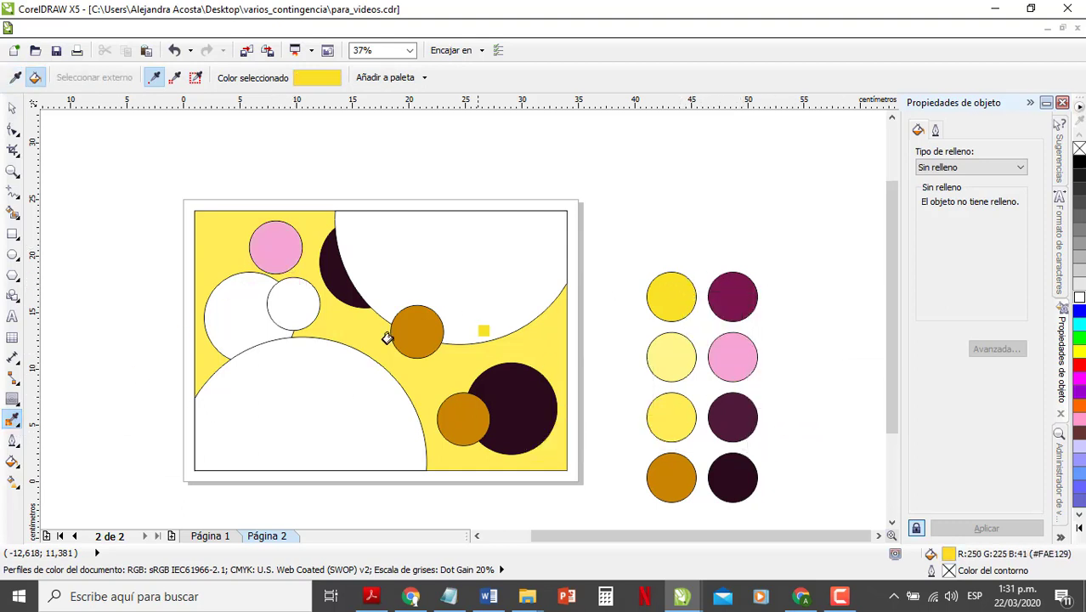
left_click(276, 398)
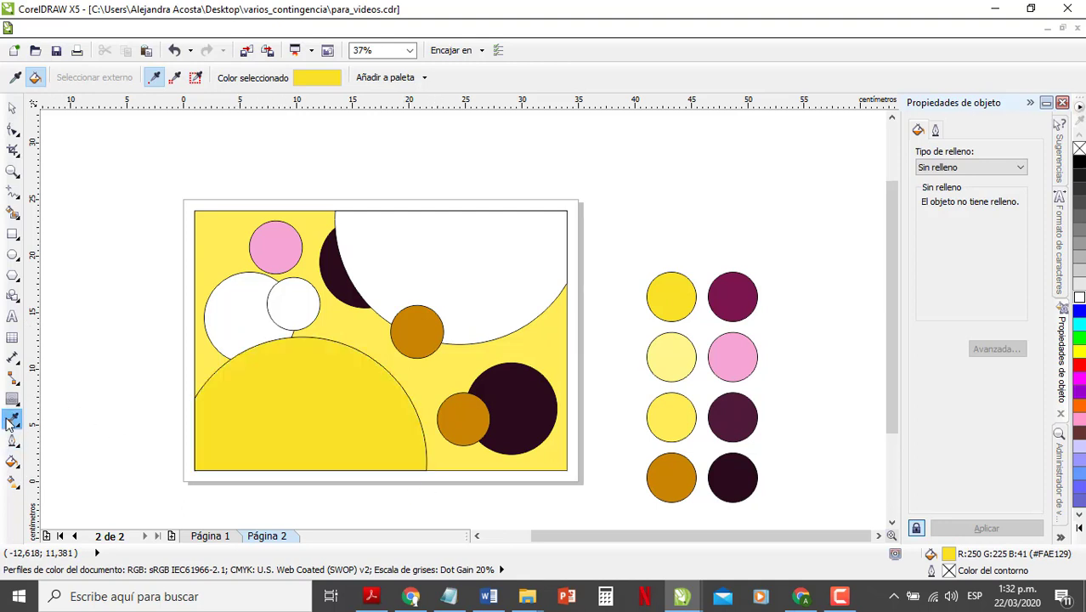
- Sample purple #7B164E from the purple column's first circle and fill the medium circle at the frame's left side with it
left_click(12, 419)
left_click(725, 297)
left_click(517, 271)
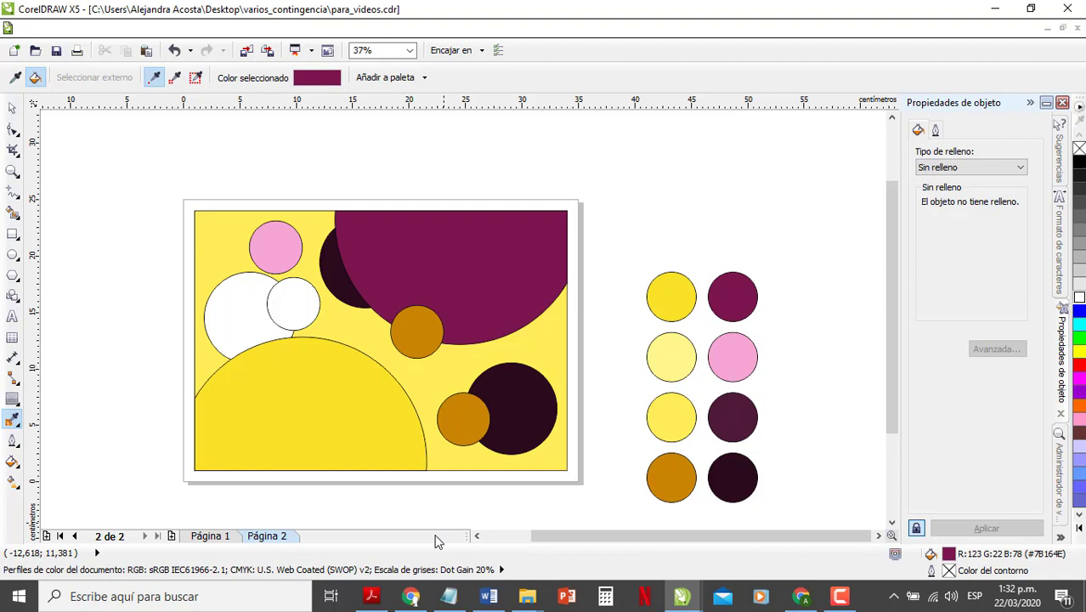
key("ctrl+z")
left_click(243, 310)
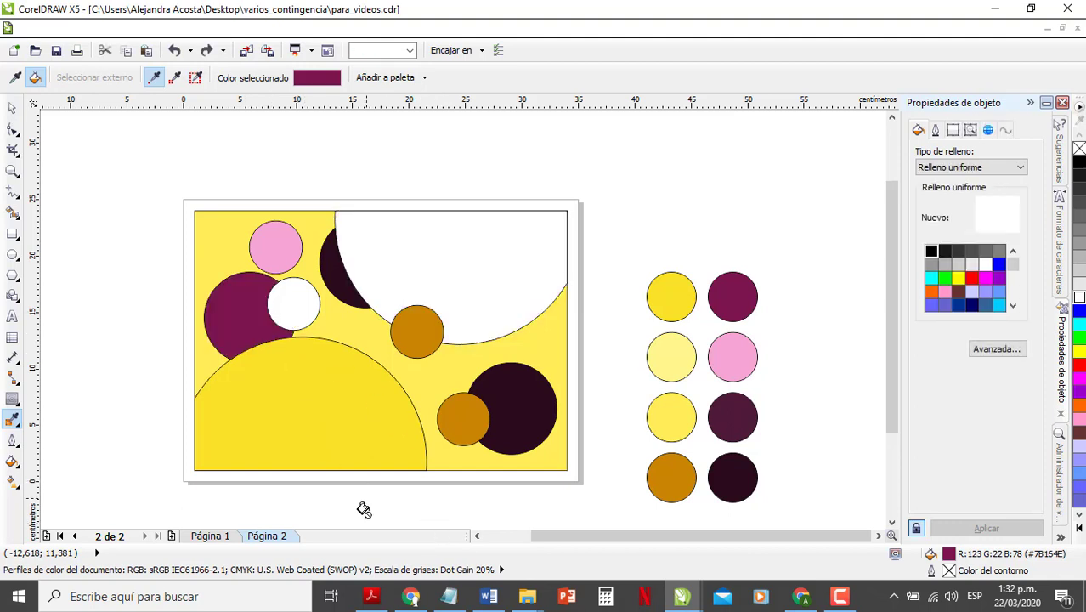
- Sample purple #4F1A37 from the third circle of the purple column and fill the big upper-right shape with it
left_click(12, 419)
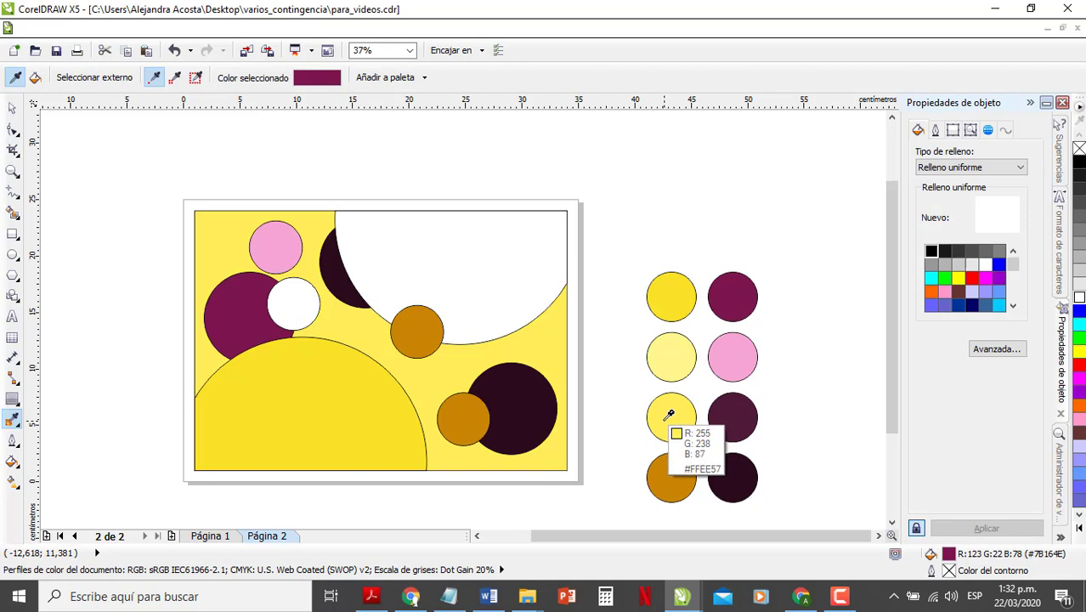
left_click(736, 421)
left_click(495, 308)
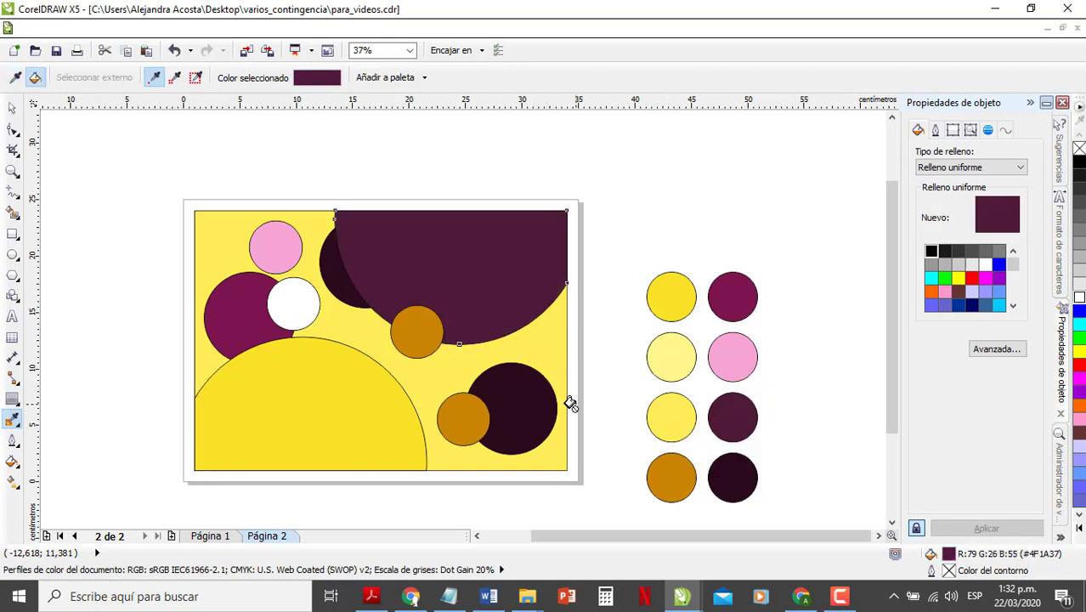
- Sample ochre #C88503 again and fill the remaining white small circle overlapping the left purple circle
left_click(12, 418)
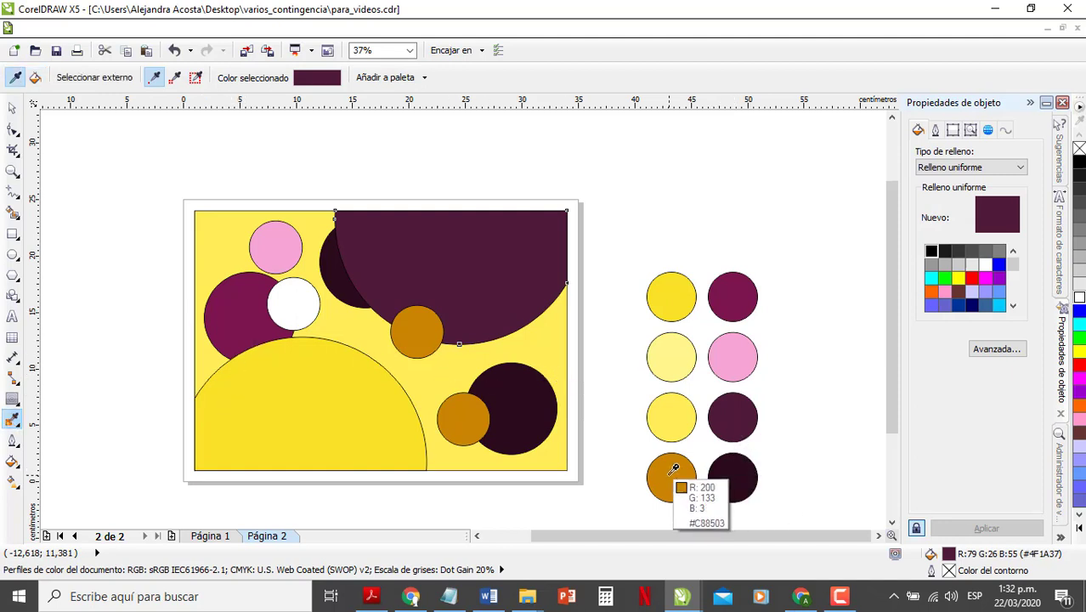
left_click(673, 469)
left_click(290, 298)
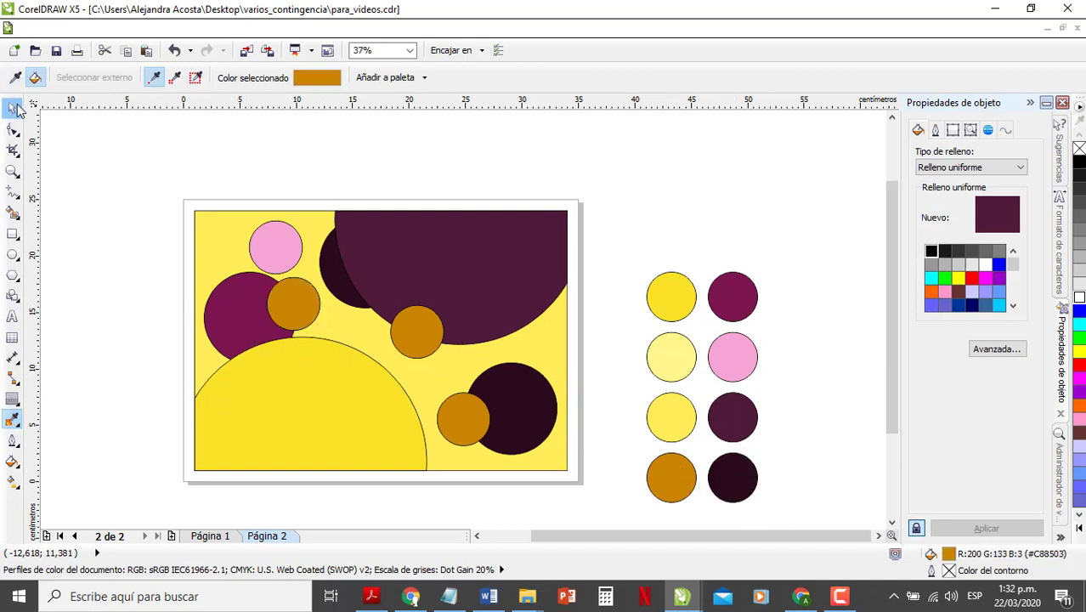
- Remove the eight palette circles from the area beside the page
left_click(12, 108)
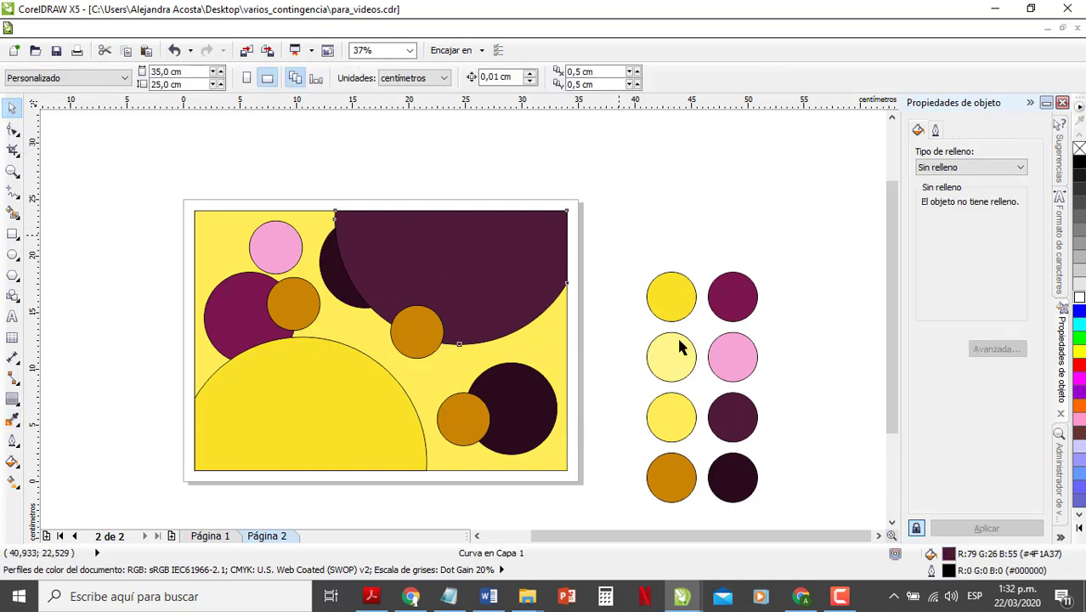
left_click_drag(633, 259, 829, 512)
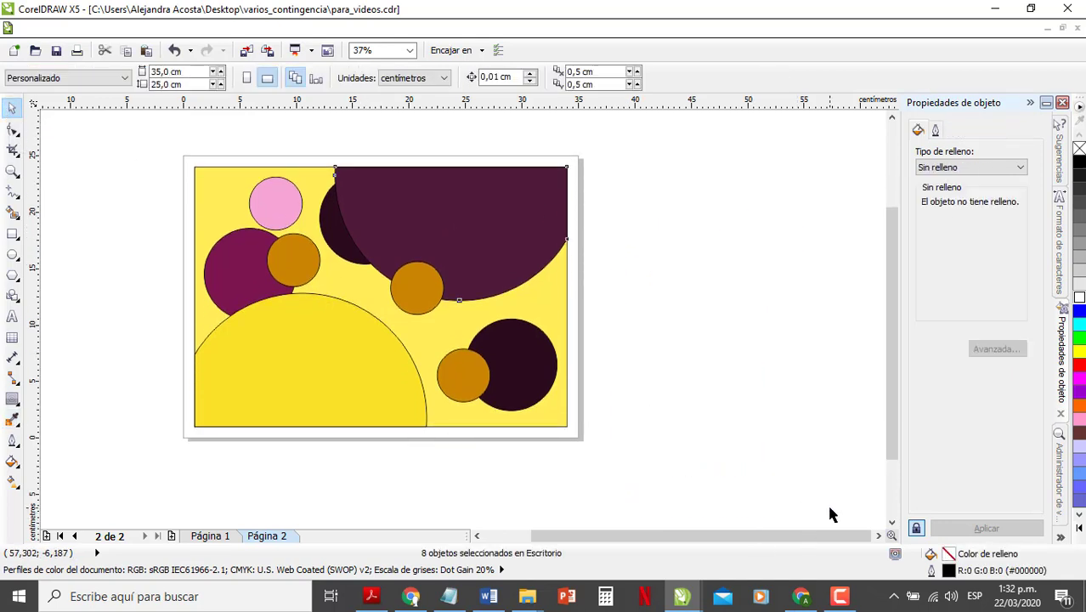
left_click(831, 514)
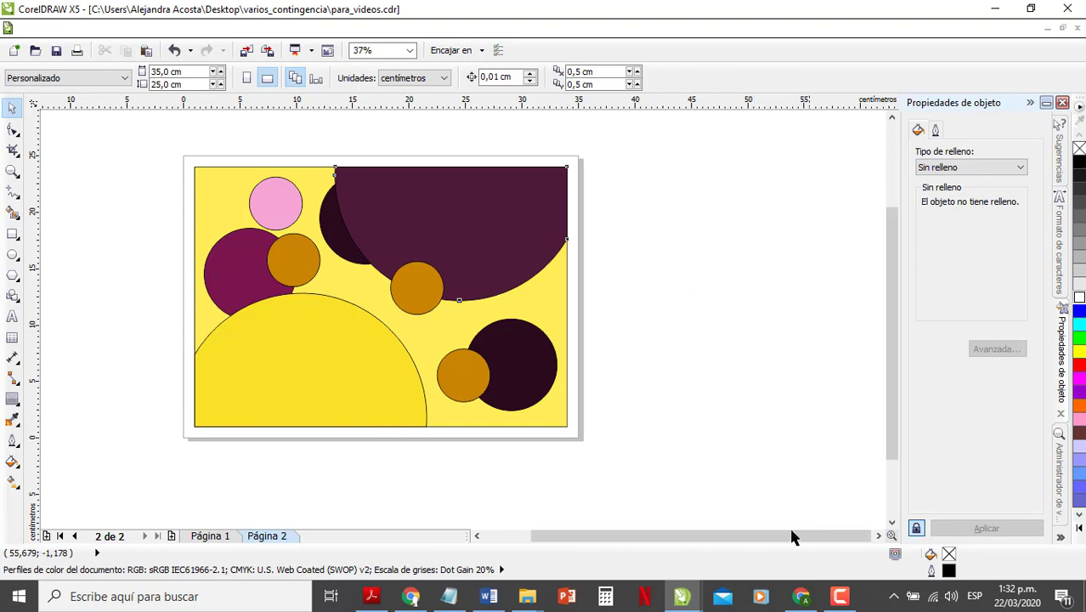
left_click_drag(791, 535, 618, 539)
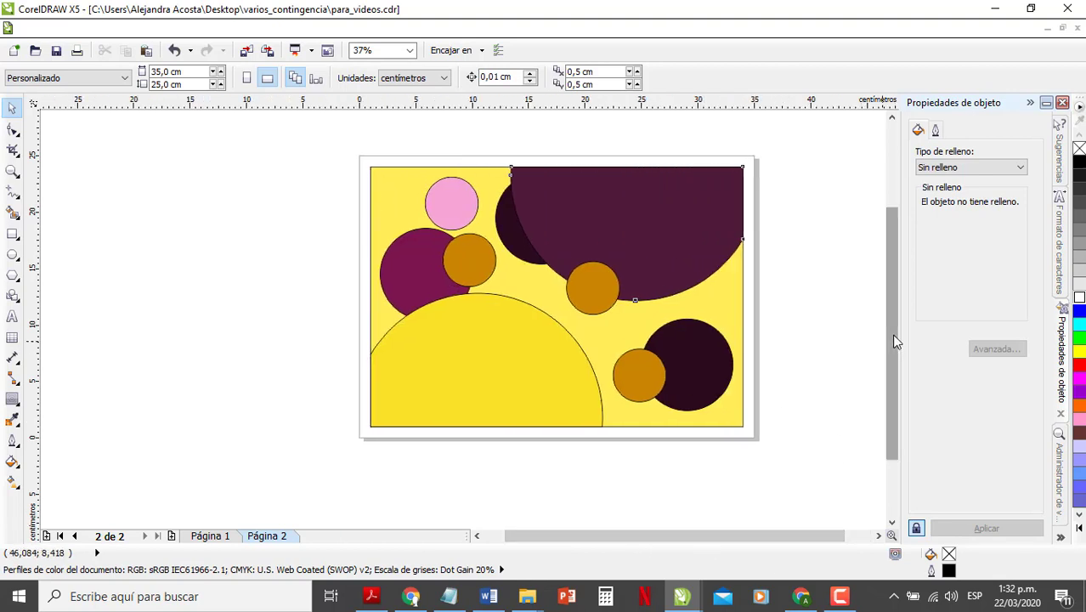
left_click_drag(894, 340, 852, 321)
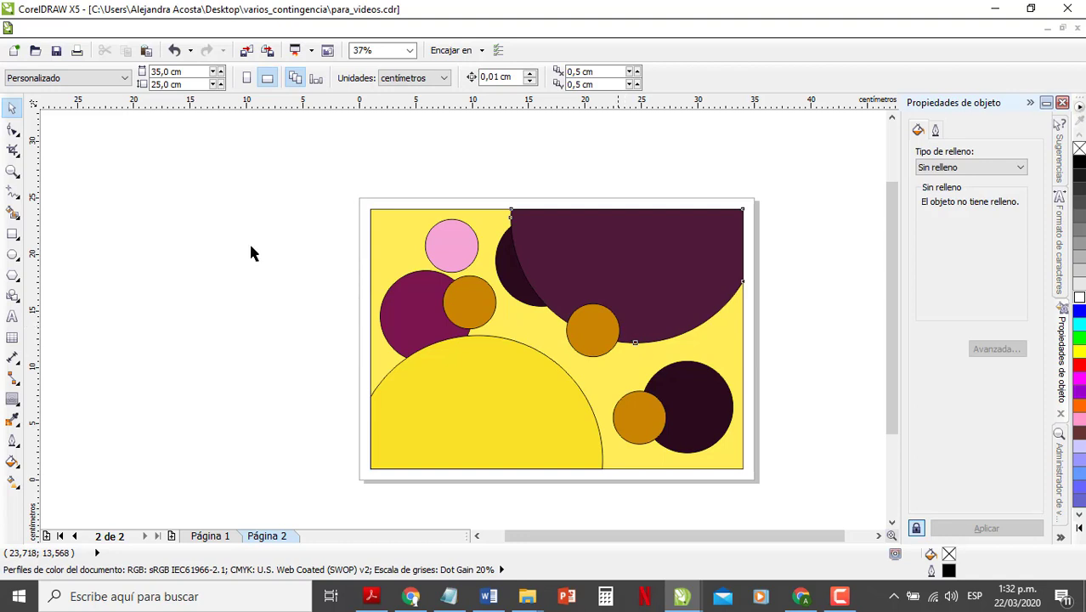
- Add artistic text from above the page's upper-left corner in three lines: "composición: organizar los elementos gráficos / dentro de un plano, estableciendo relaciones / entre ellos."
left_click(11, 316)
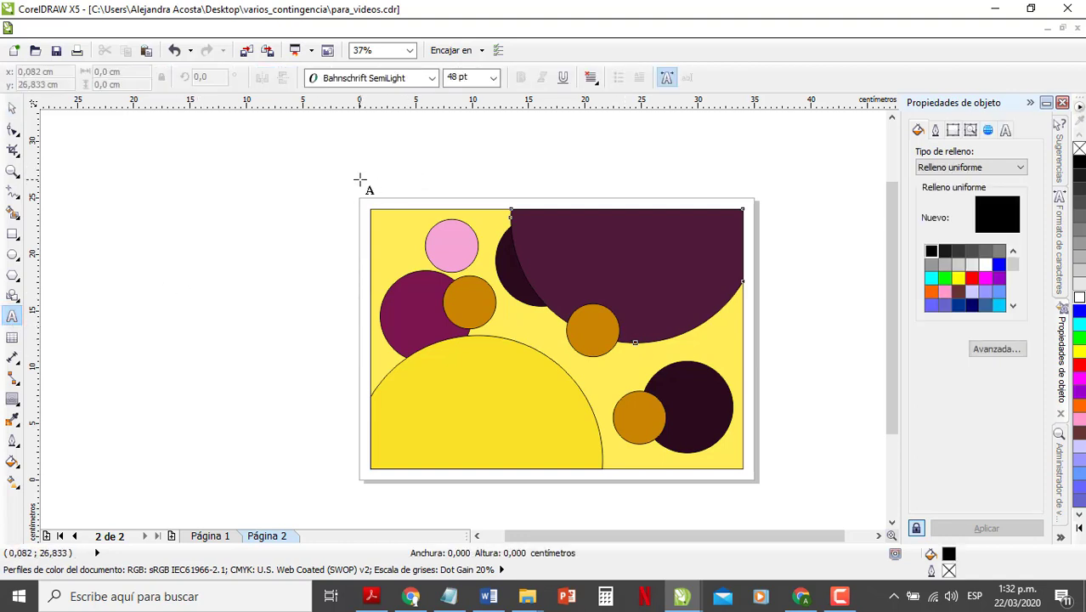
left_click(360, 179)
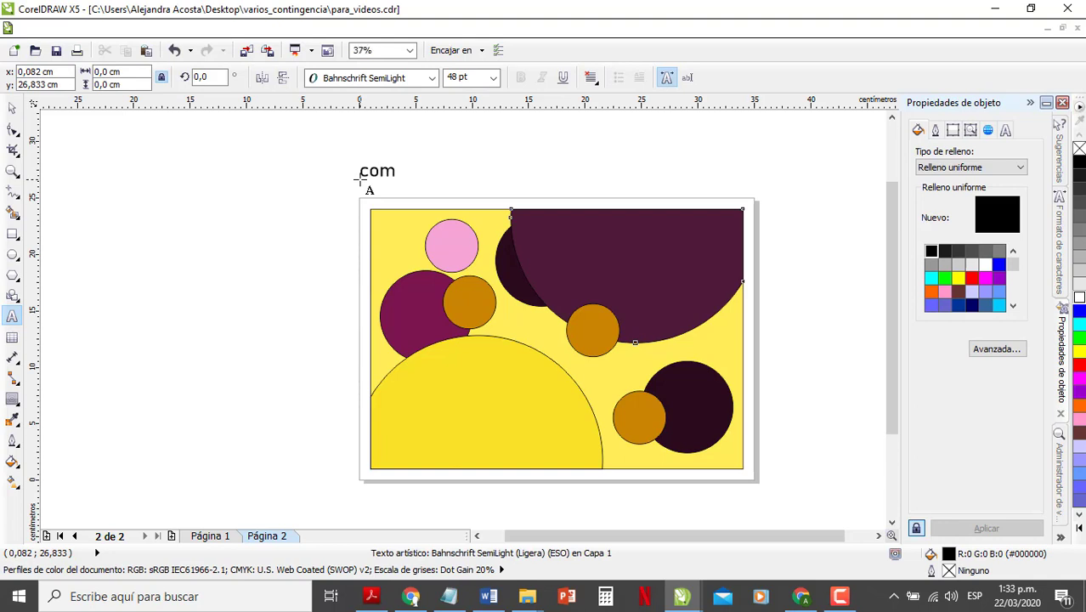
type("composición")
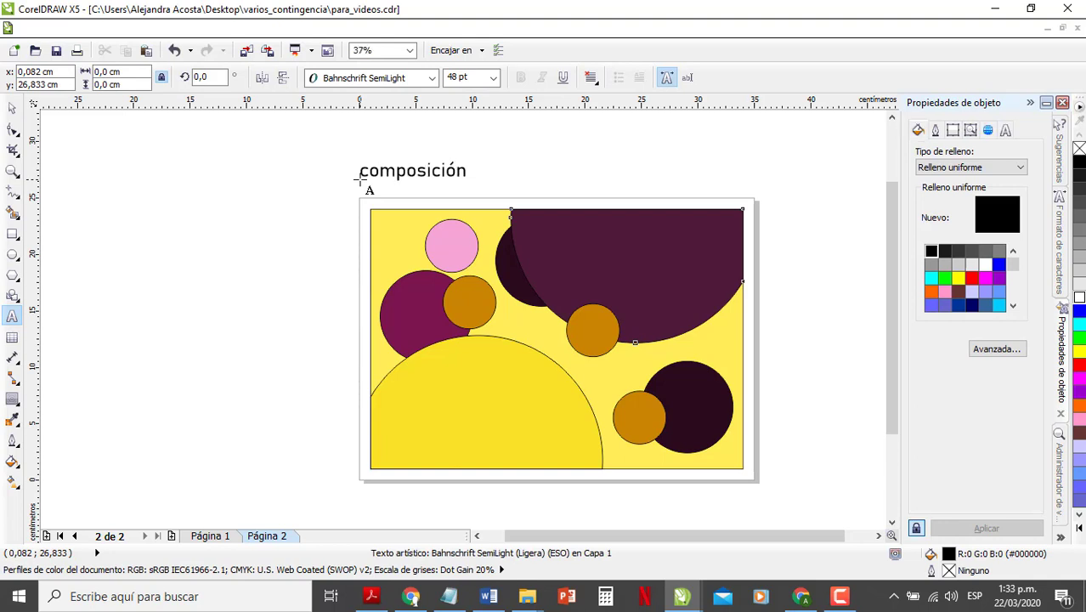
type(": organizar l")
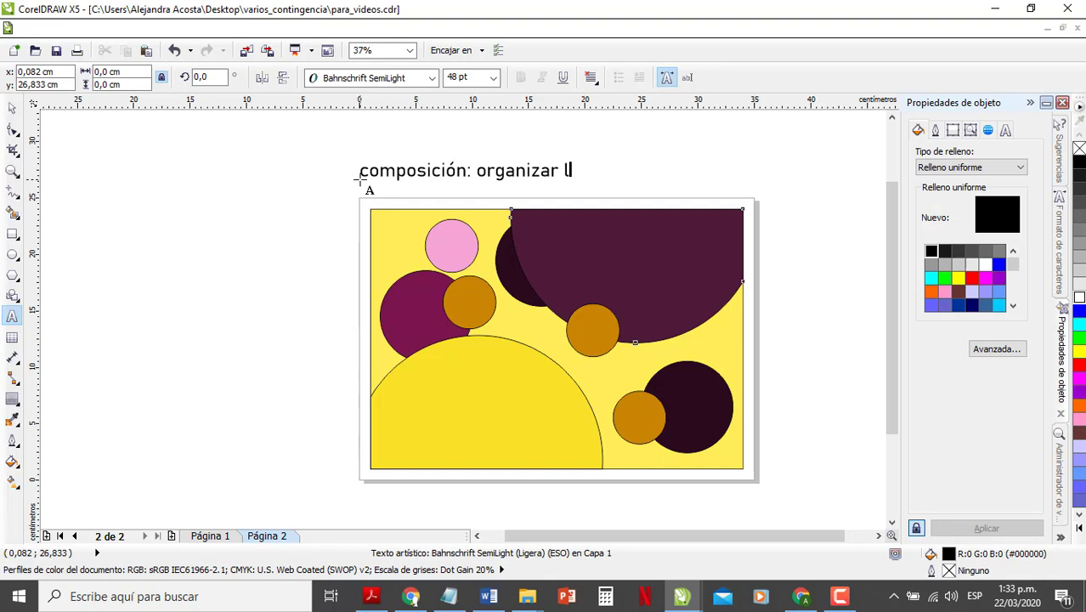
type("os elementos")
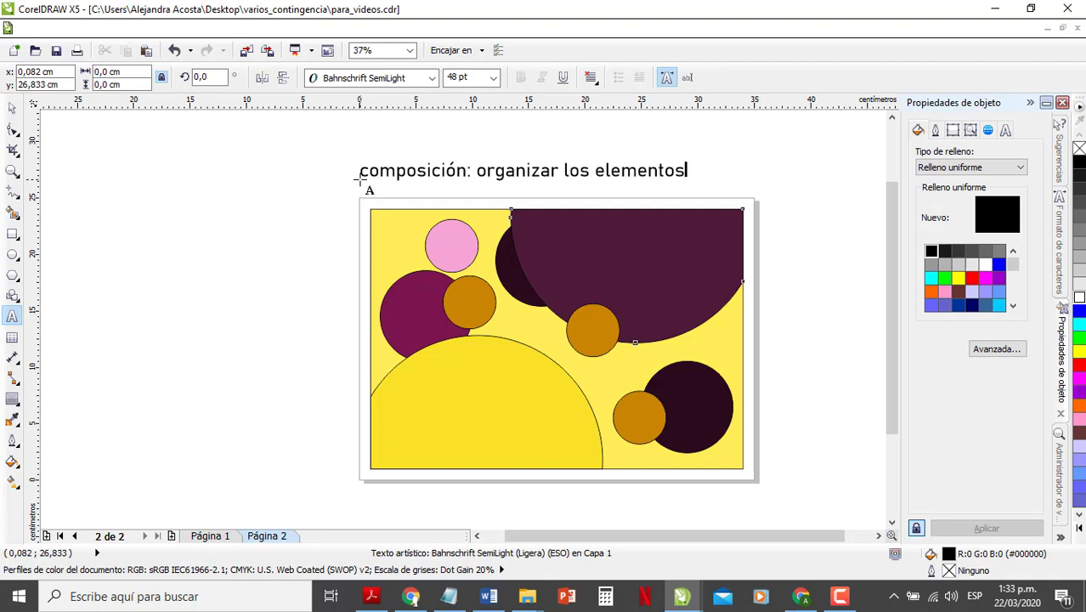
type(" gráficos")
key("Return")
type("d")
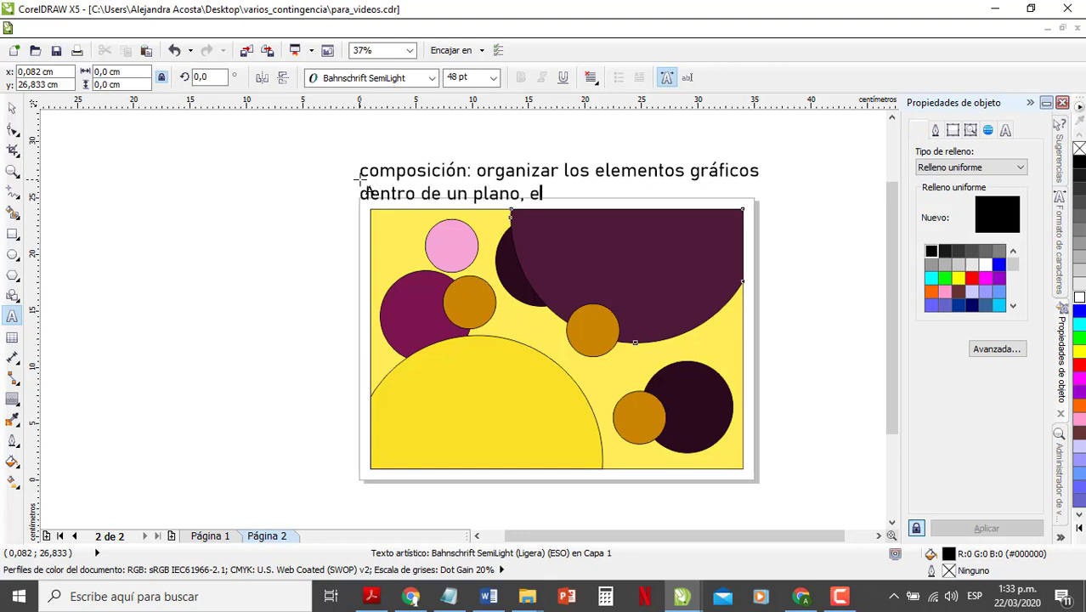
type("entro de un plano, estableciendo rell")
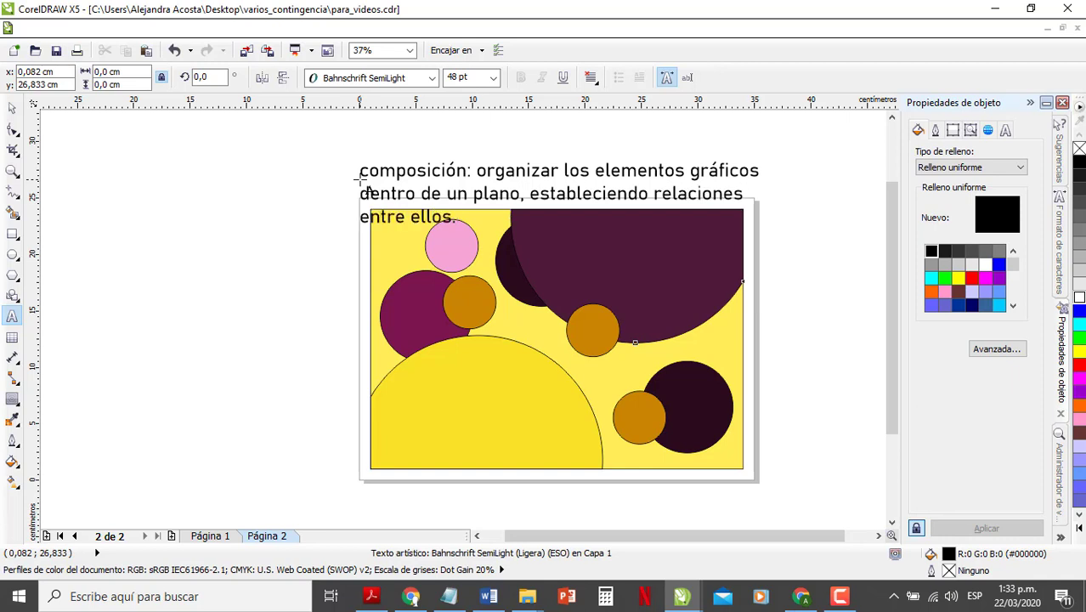
key("Escape")
- Move the three-line text block up so that it sits just above the page's upper edge
left_click(12, 107)
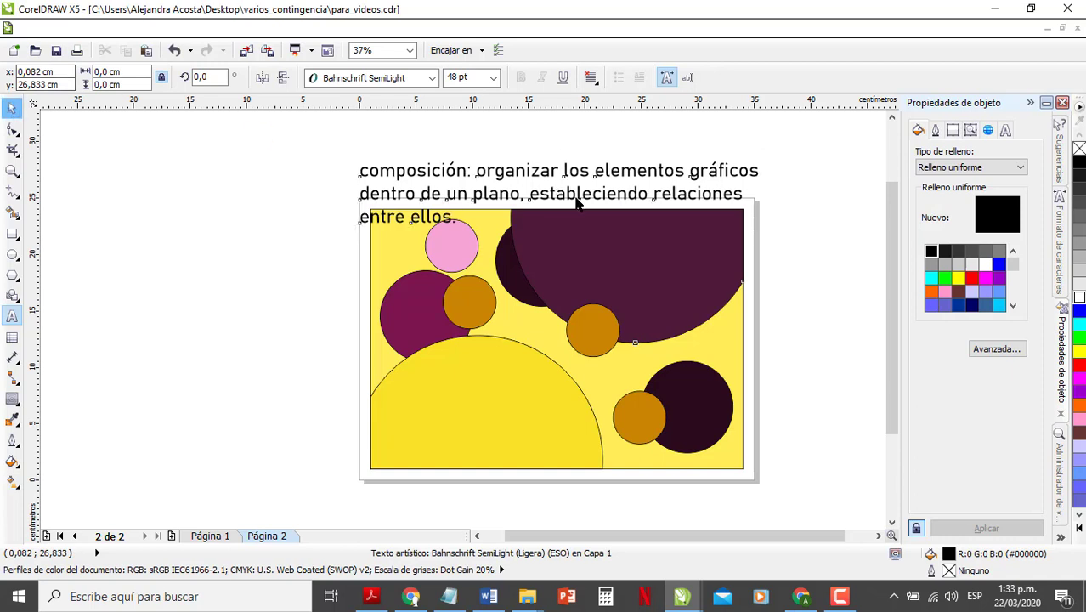
left_click(565, 197)
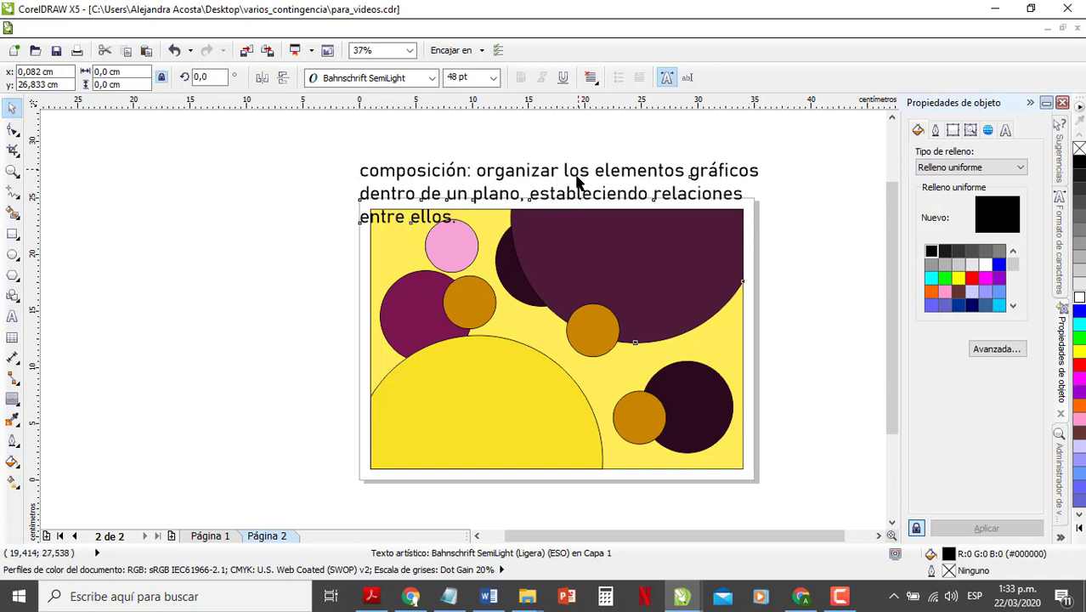
left_click(565, 197)
left_click_drag(565, 197, 567, 159)
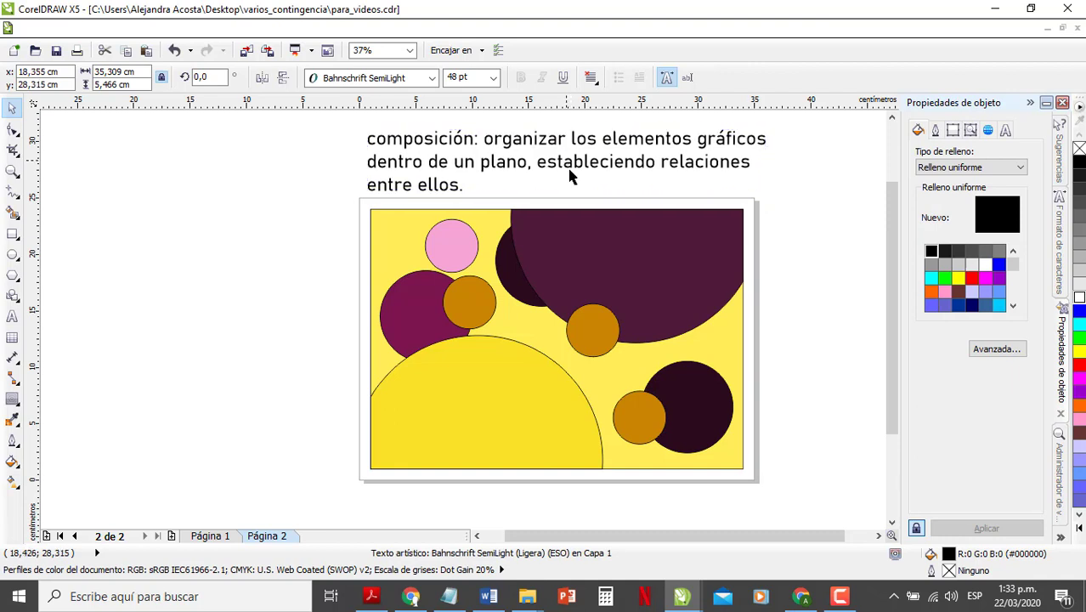
left_click(795, 342)
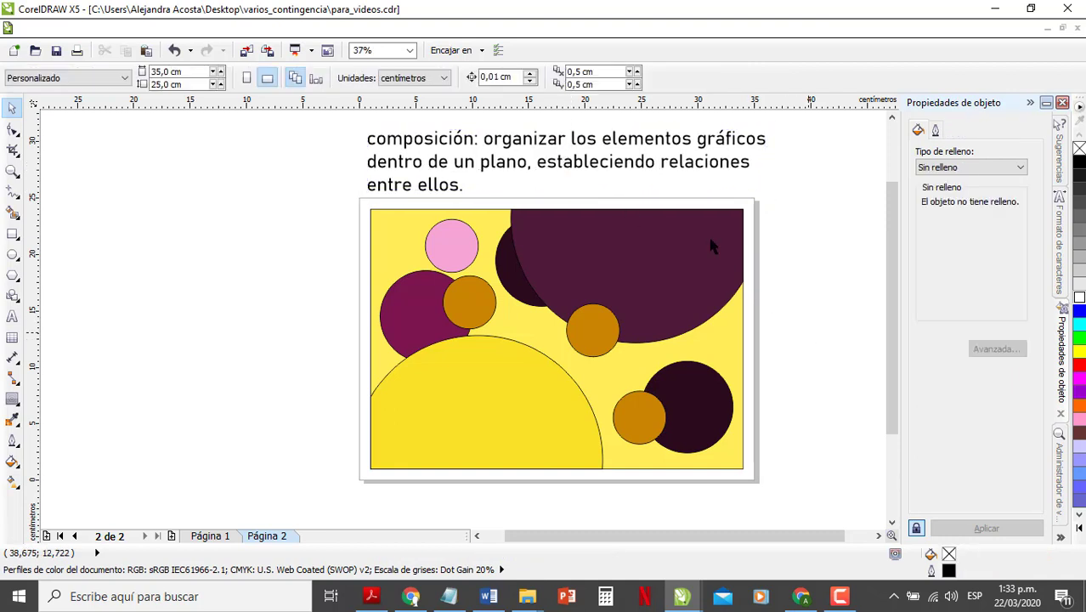
- Align the text block's horizontal centre with that of the yellow frame rectangle
left_click(665, 170)
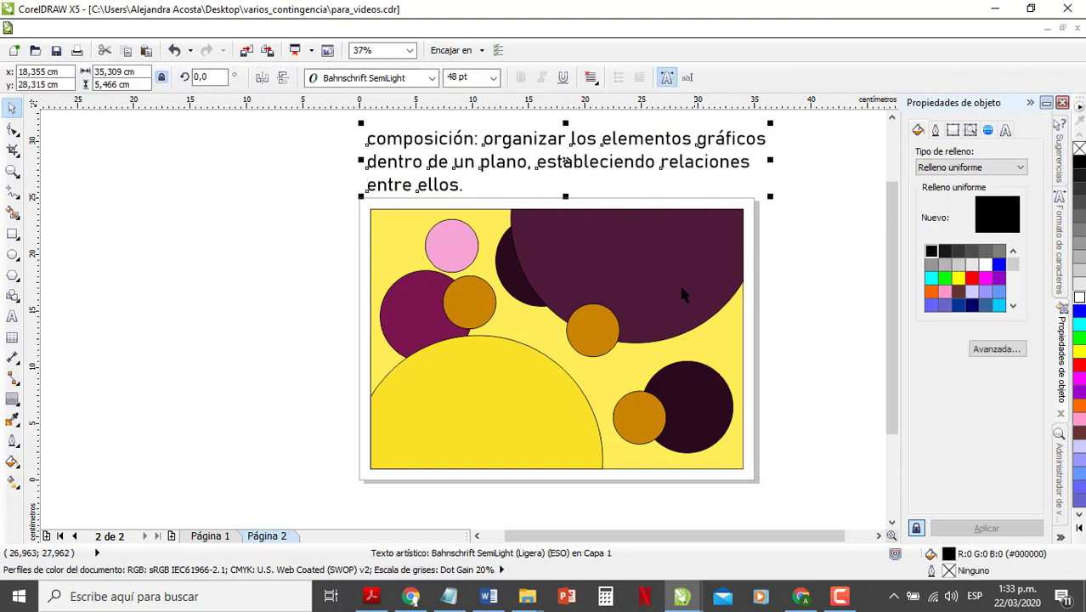
left_click(716, 359, "shift")
key("l")
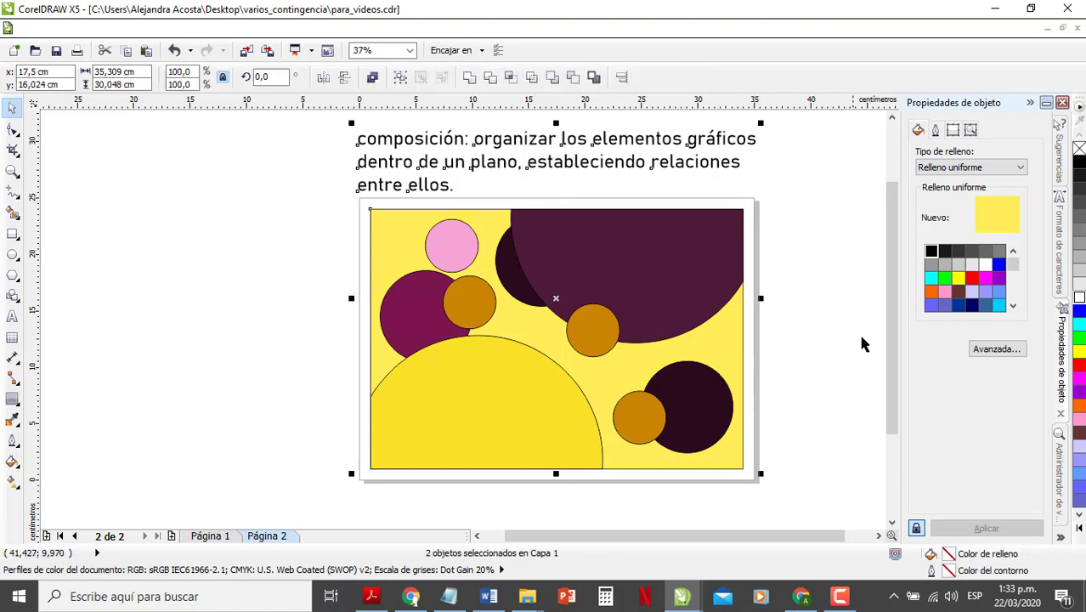
left_click(878, 327)
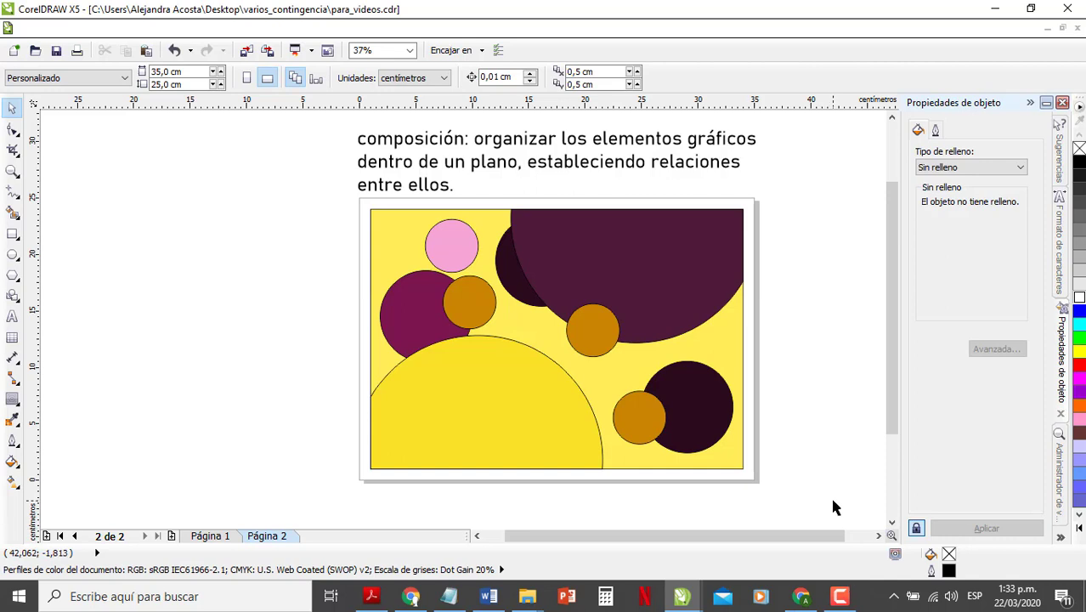
mouse_move(841, 600)
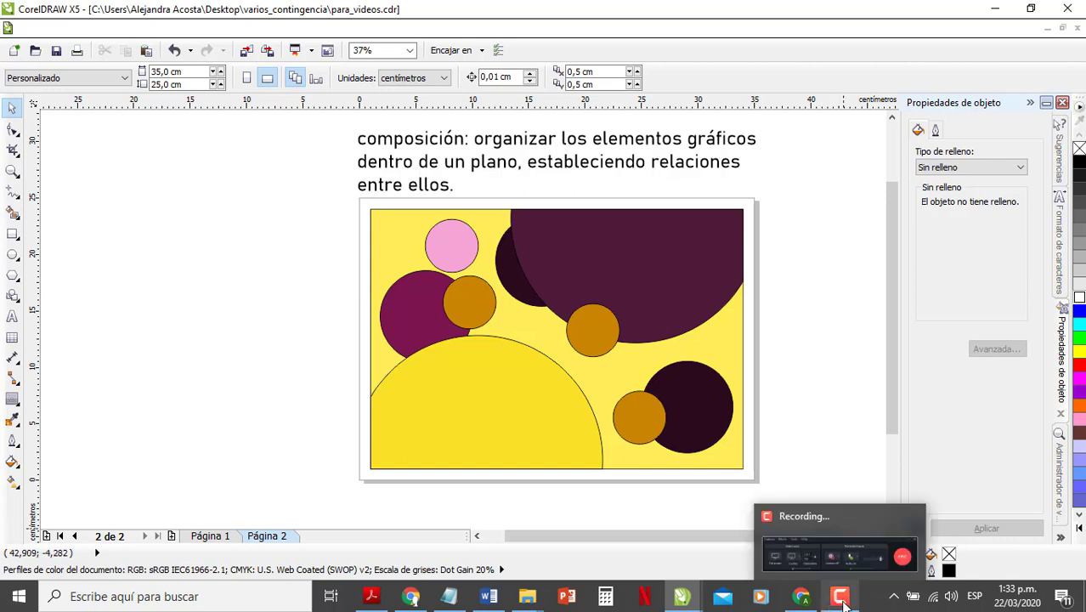
left_click(859, 516)
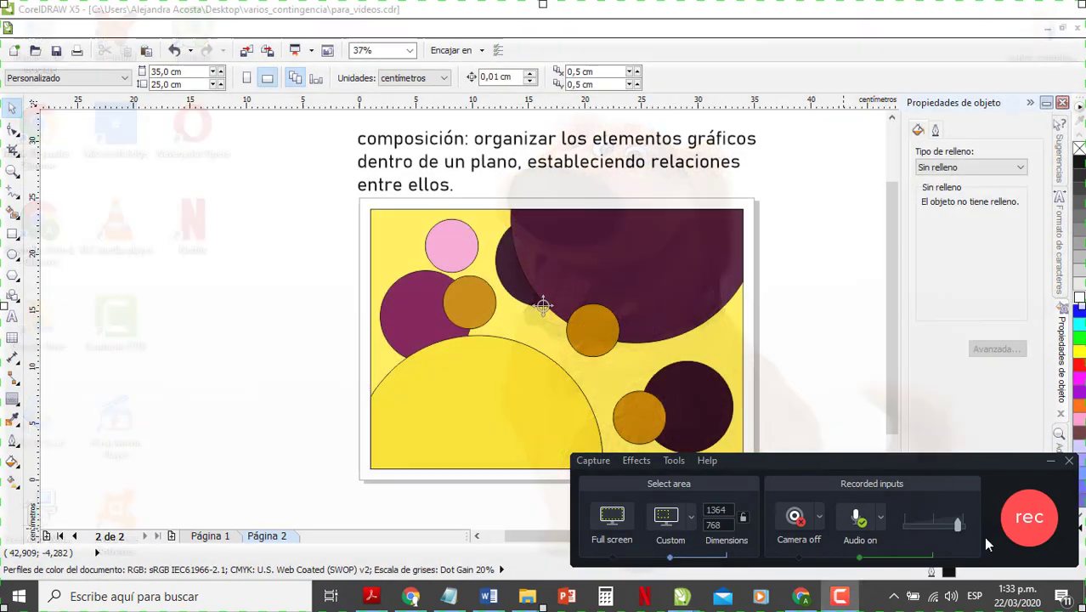